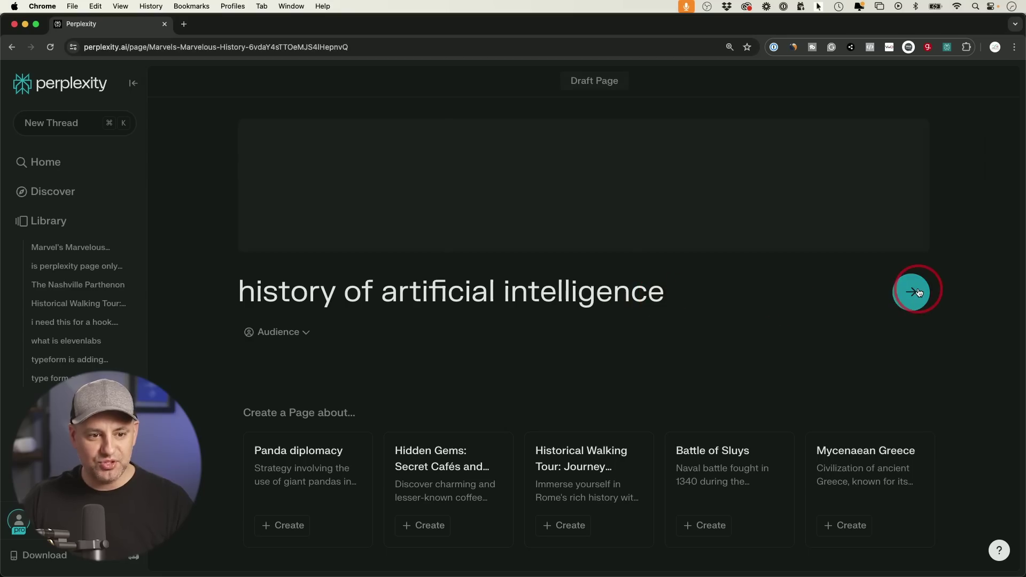
# Submit 'history of artificial intelligence' as the new page's topic to start generating it.
pyautogui.click(912, 292)
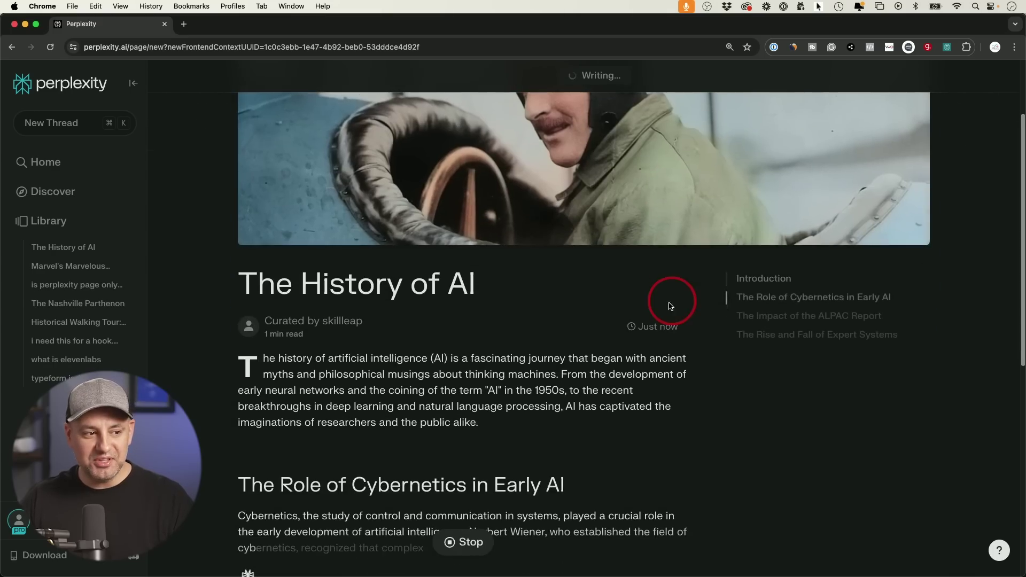
# Review the generated History of AI page's Cybernetics, ALPAC Report and Expert Systems sections.
pyautogui.scroll(-4, 663, 315)
pyautogui.scroll(2, 513, 243)
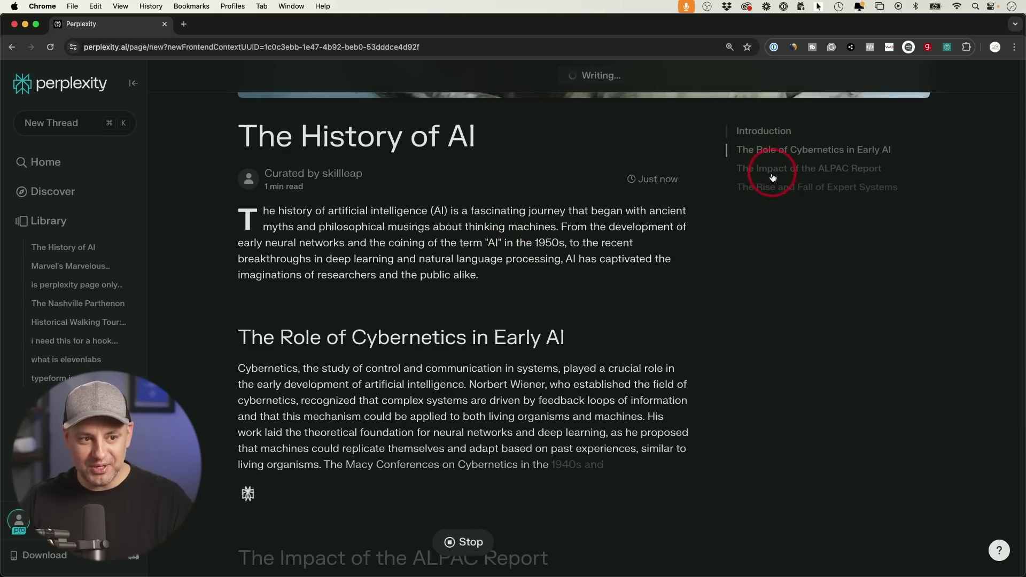
pyautogui.scroll(-2, 413, 225)
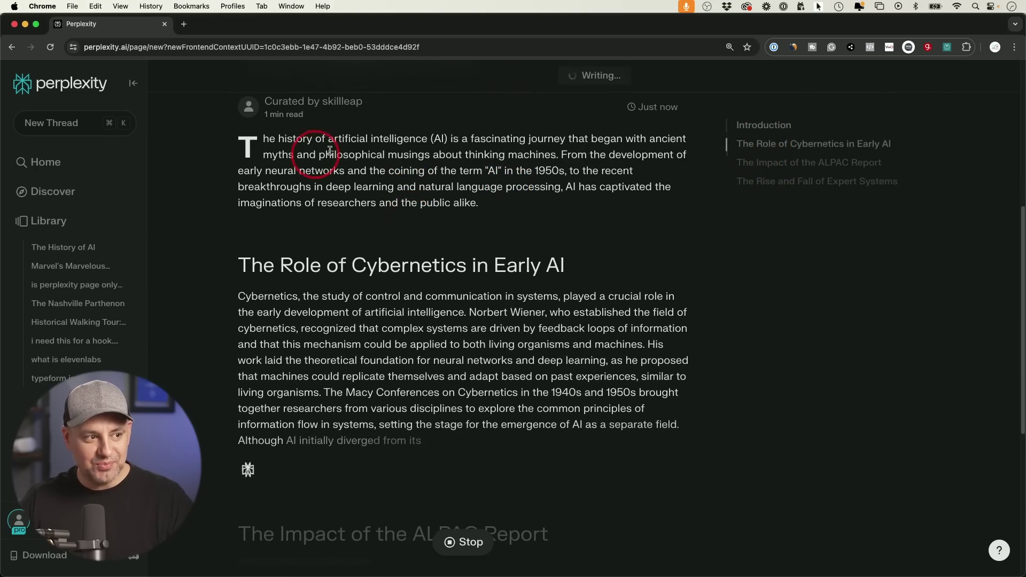
pyautogui.scroll(-2, 348, 251)
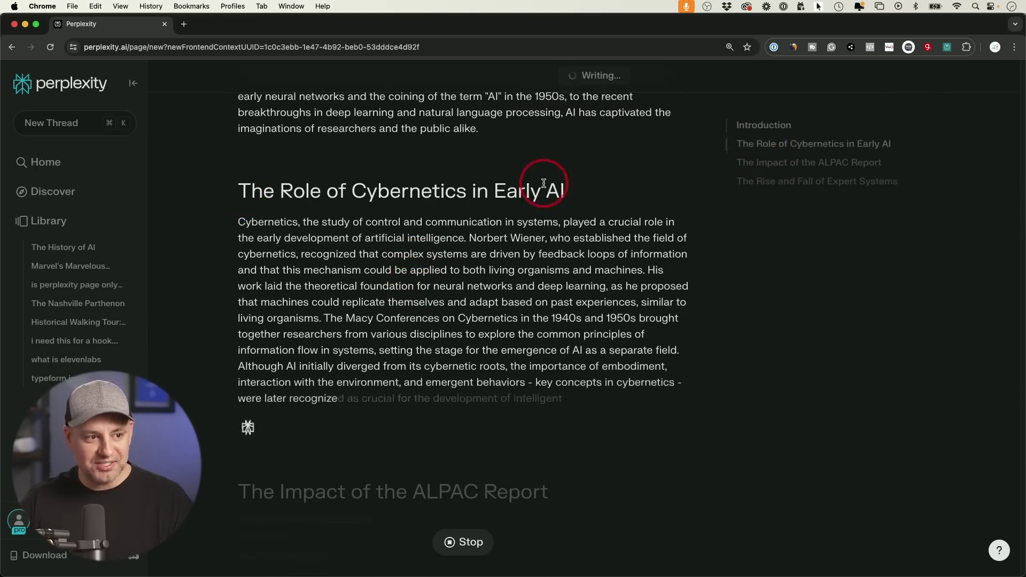
pyautogui.scroll(-2, 470, 203)
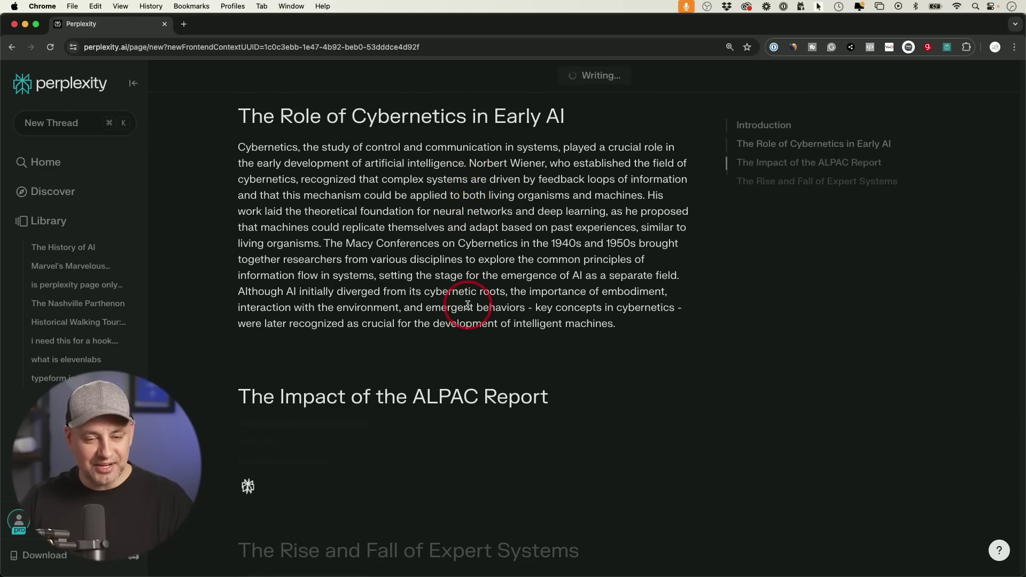
pyautogui.scroll(-1, 487, 301)
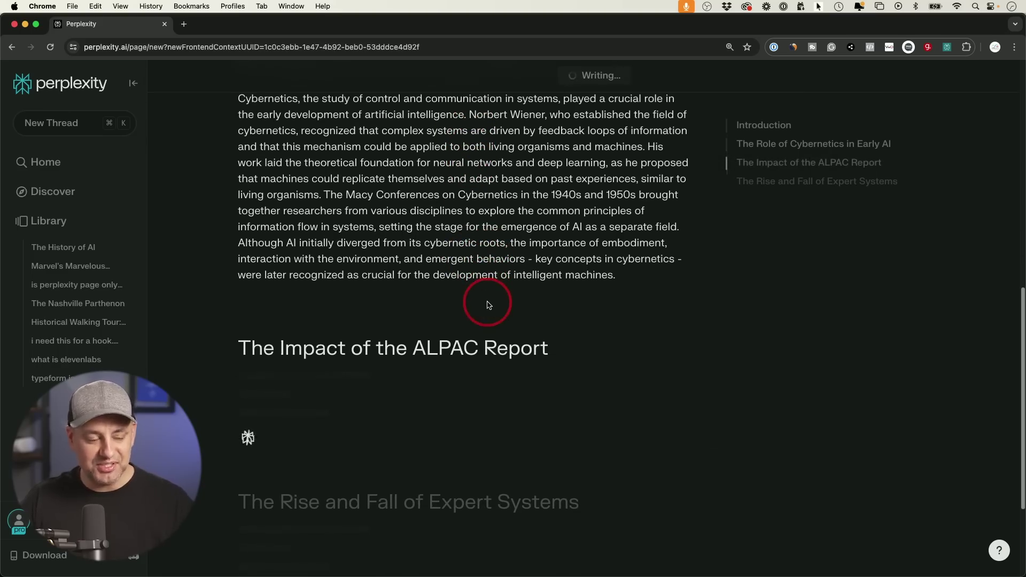
pyautogui.scroll(-2, 484, 302)
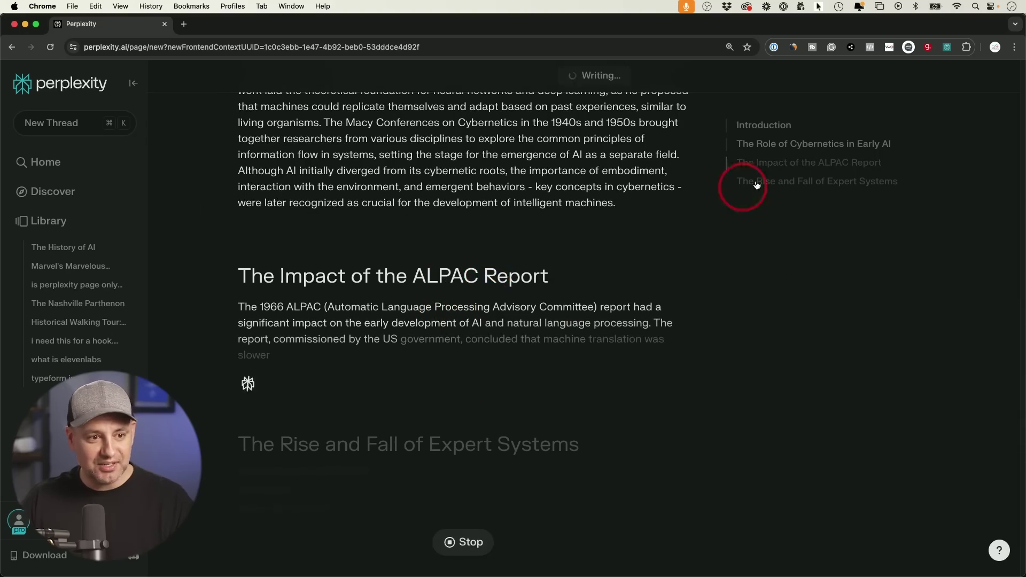
pyautogui.scroll(1, 771, 158)
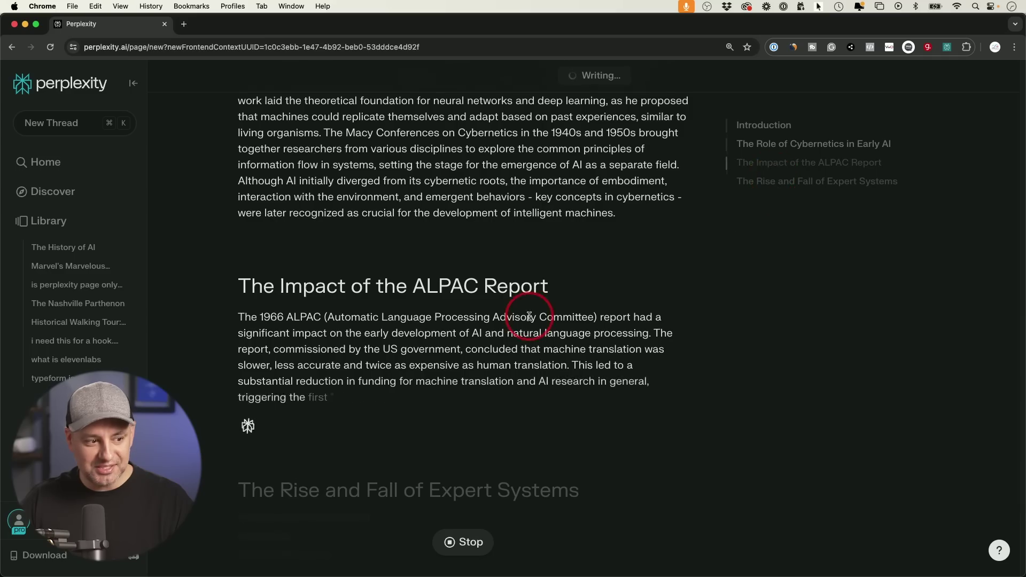
pyautogui.scroll(-2, 531, 316)
pyautogui.scroll(20, 529, 317)
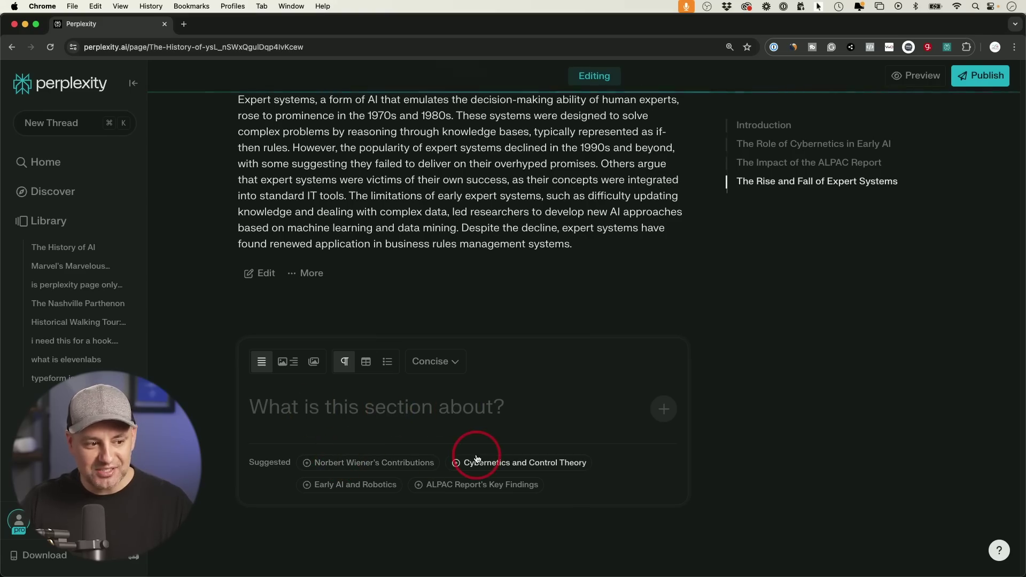
# Add the suggested Early AI and Robotics section and scroll back up the page.
pyautogui.click(343, 486)
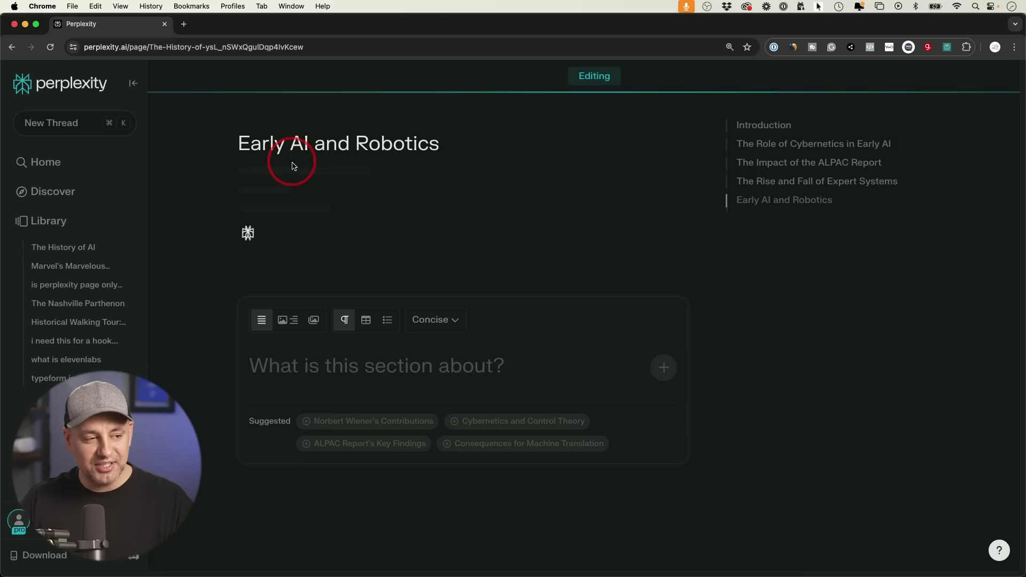
pyautogui.scroll(2, 338, 213)
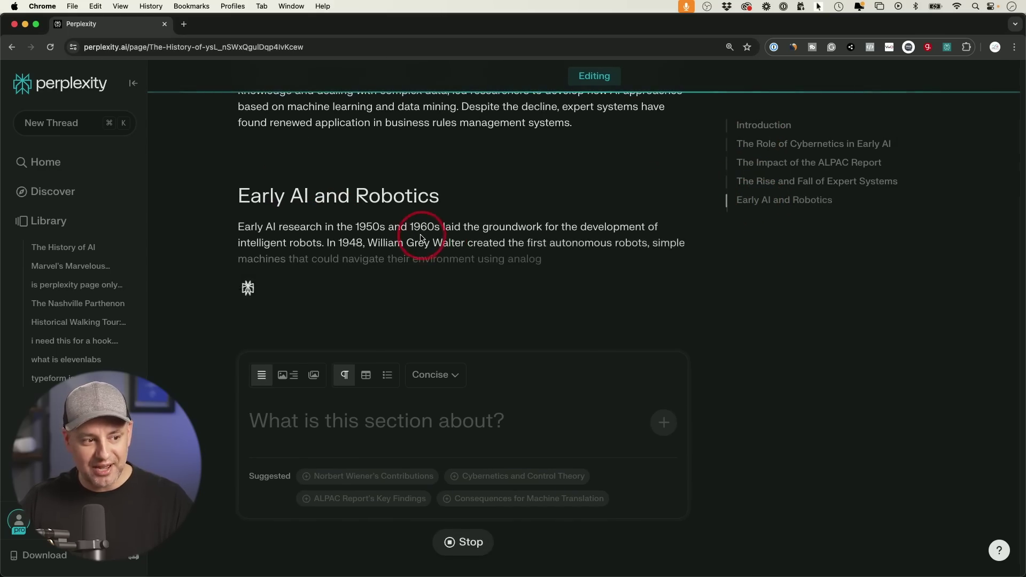
pyautogui.scroll(15, 427, 274)
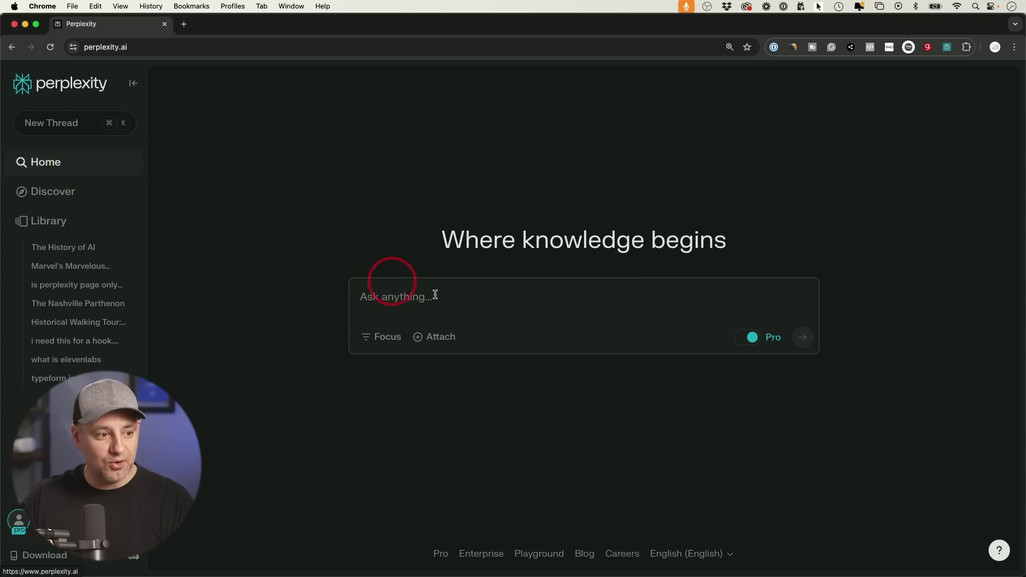
# Ask 'history of artificial intelligence' from Home and read the timeline answer with its 14 sources.
pyautogui.click(387, 297)
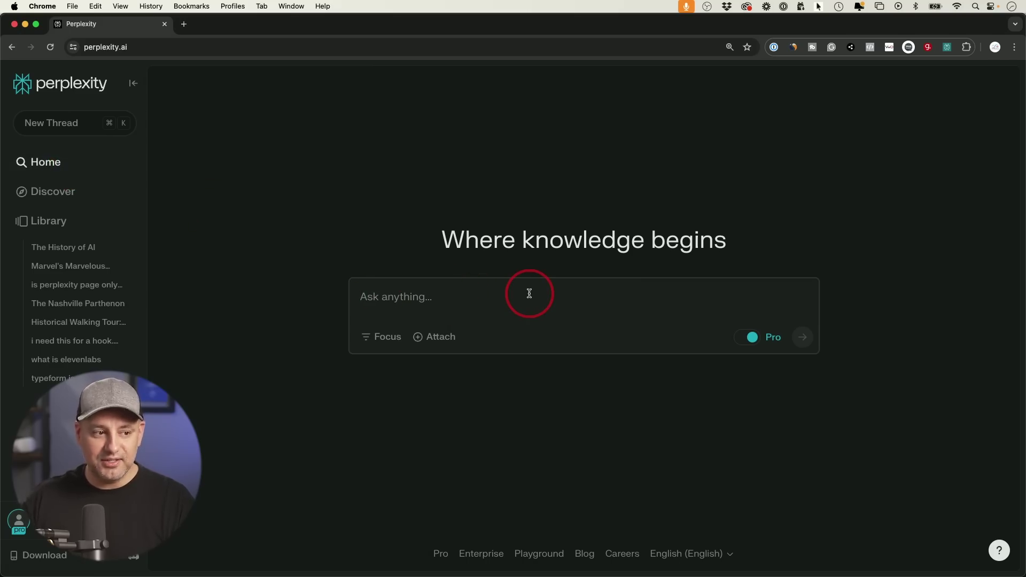
pyautogui.write('his')
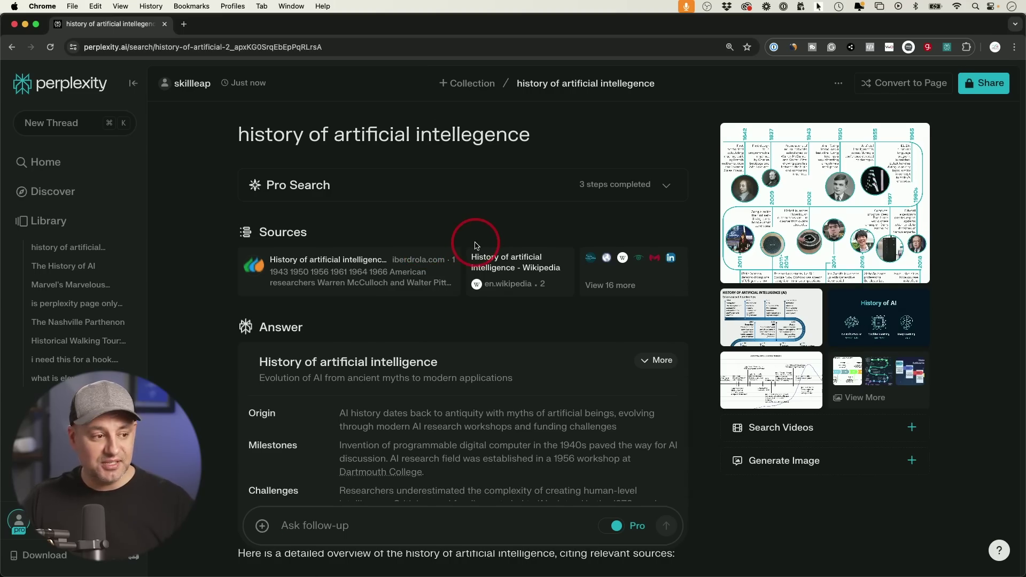
pyautogui.scroll(-2, 473, 245)
pyautogui.scroll(-6, 424, 348)
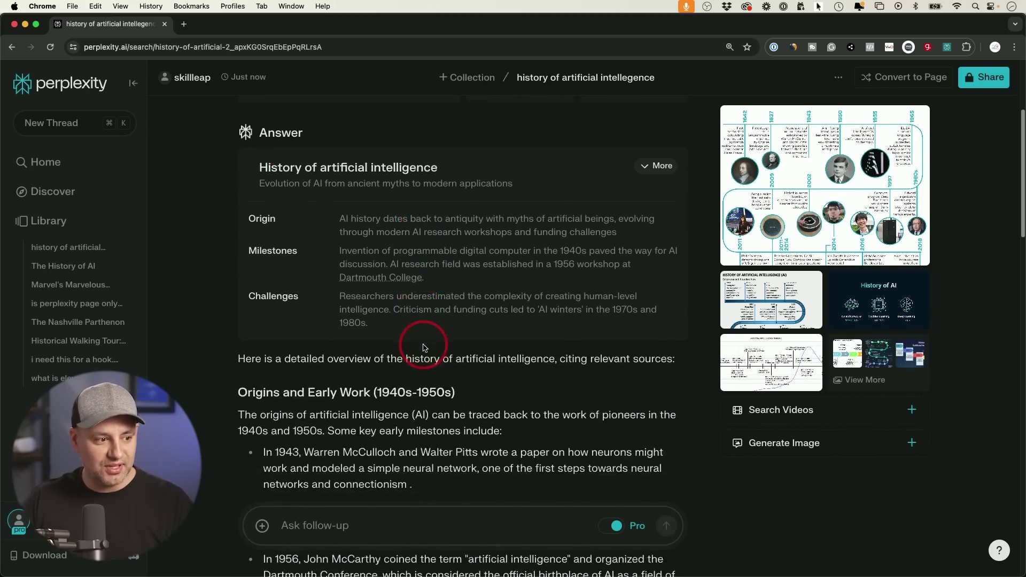
pyautogui.scroll(-4, 442, 356)
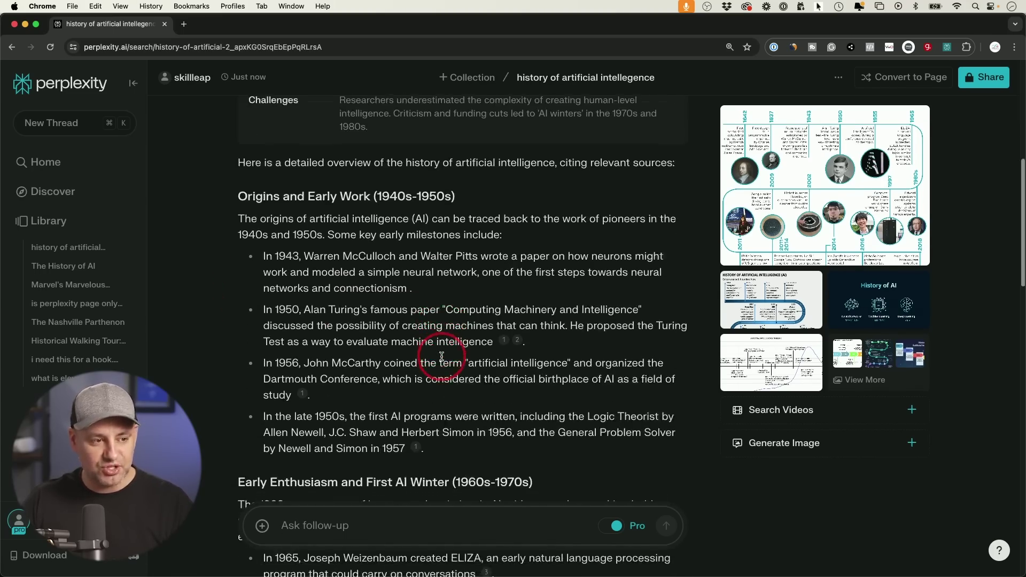
pyautogui.moveTo(503, 282)
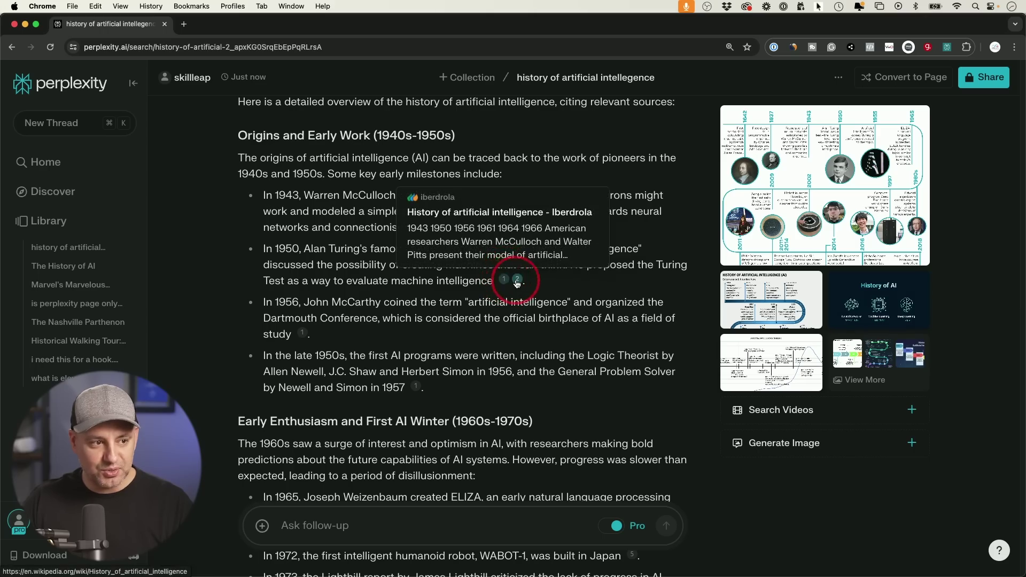
pyautogui.scroll(-3, 513, 282)
pyautogui.scroll(-12, 509, 288)
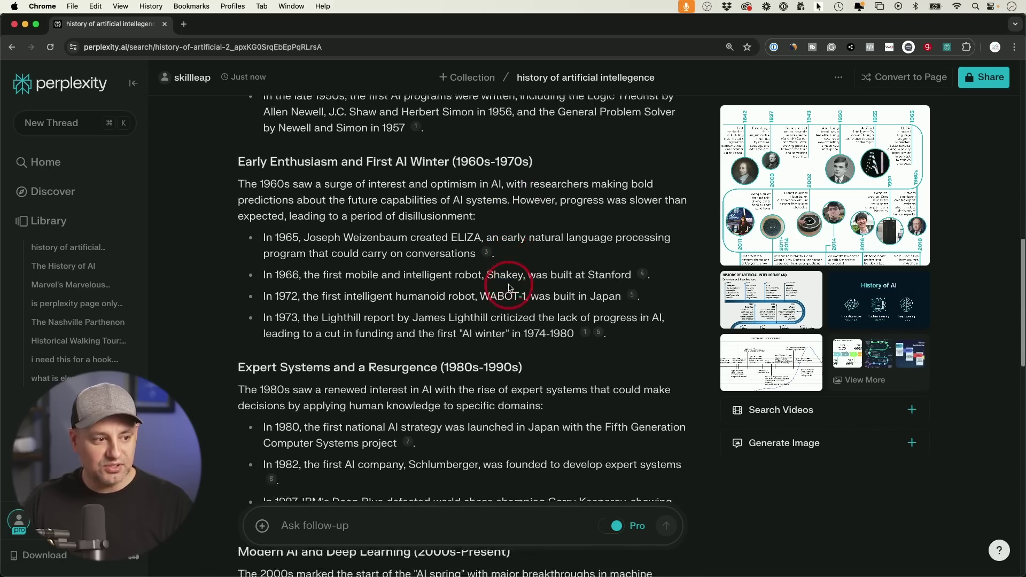
pyautogui.scroll(-11, 513, 267)
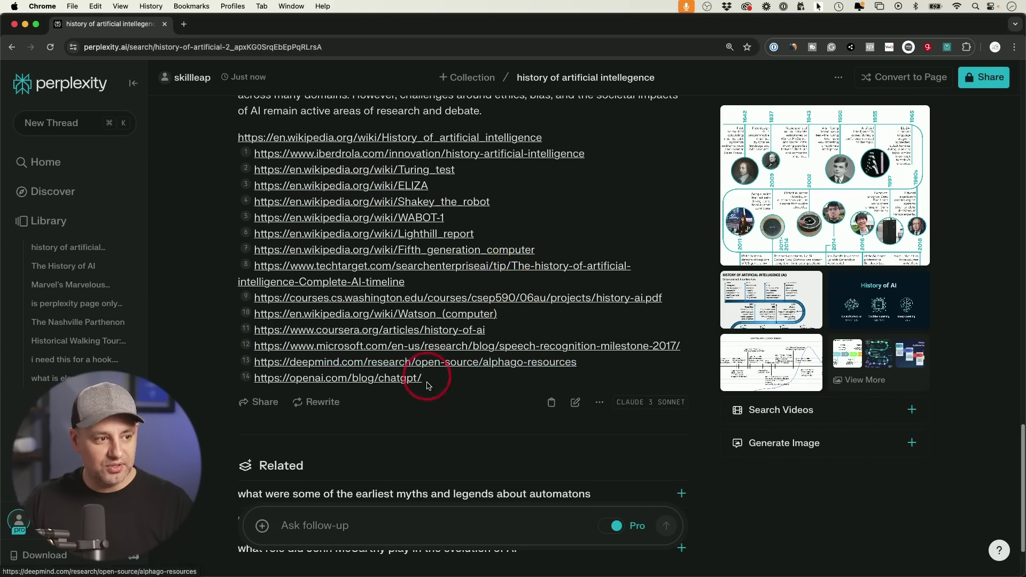
pyautogui.scroll(-2, 428, 390)
pyautogui.scroll(20, 428, 386)
pyautogui.scroll(10, 427, 386)
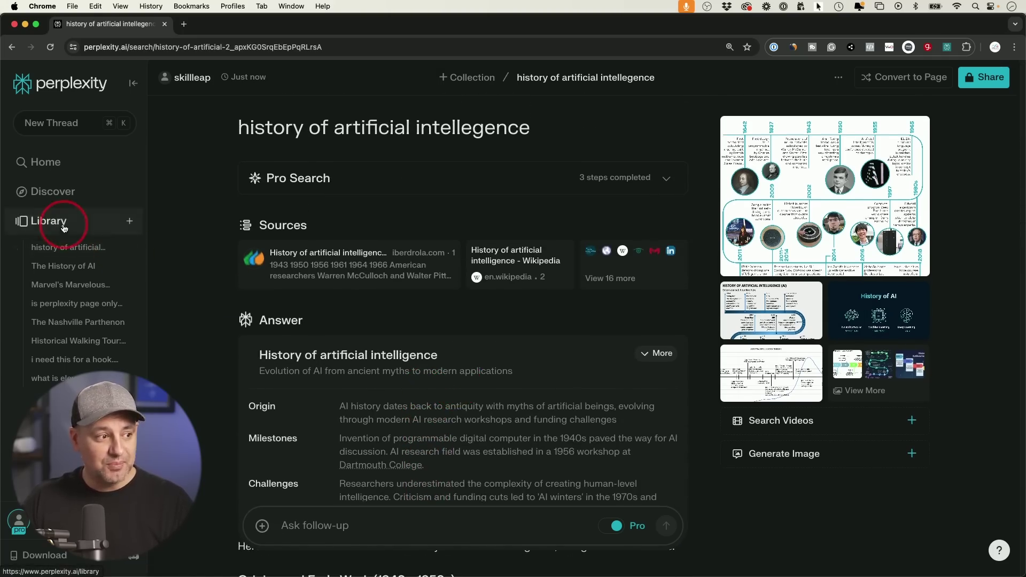
# Start a new draft Page on 'brief history of the roman empire' with the audience set to Anyone.
pyautogui.click(130, 223)
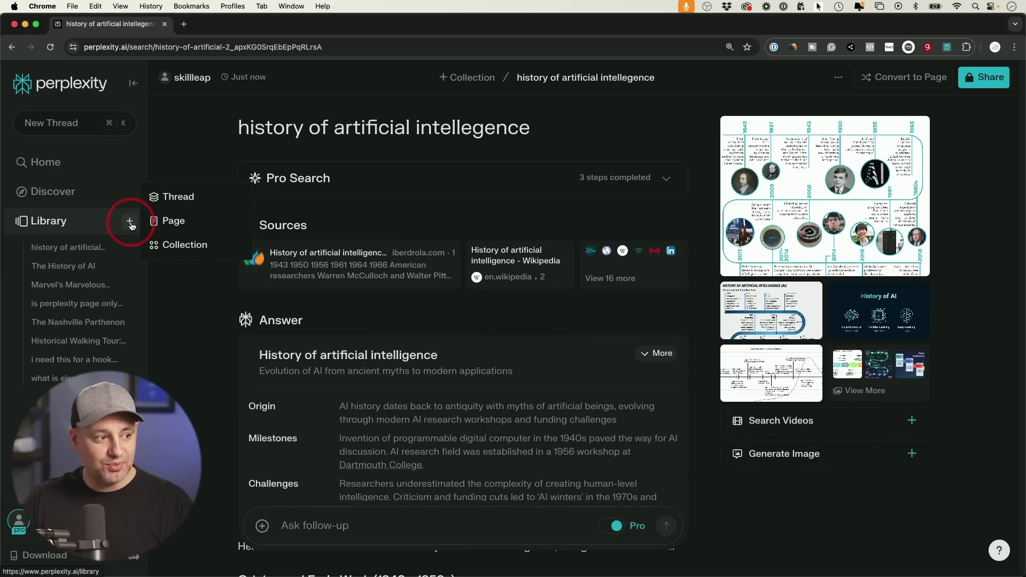
pyautogui.click(185, 225)
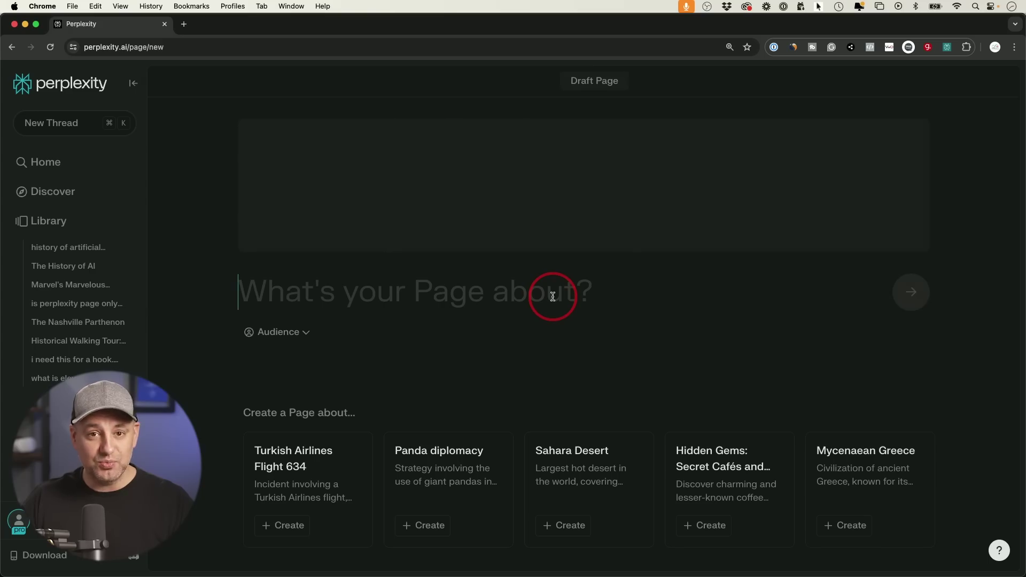
pyautogui.click(293, 337)
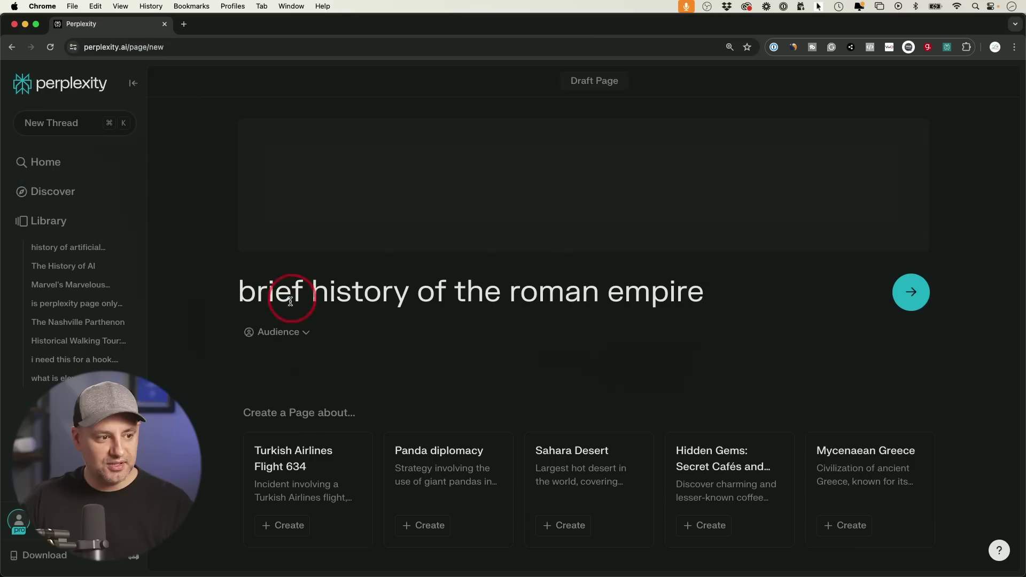
pyautogui.click(269, 338)
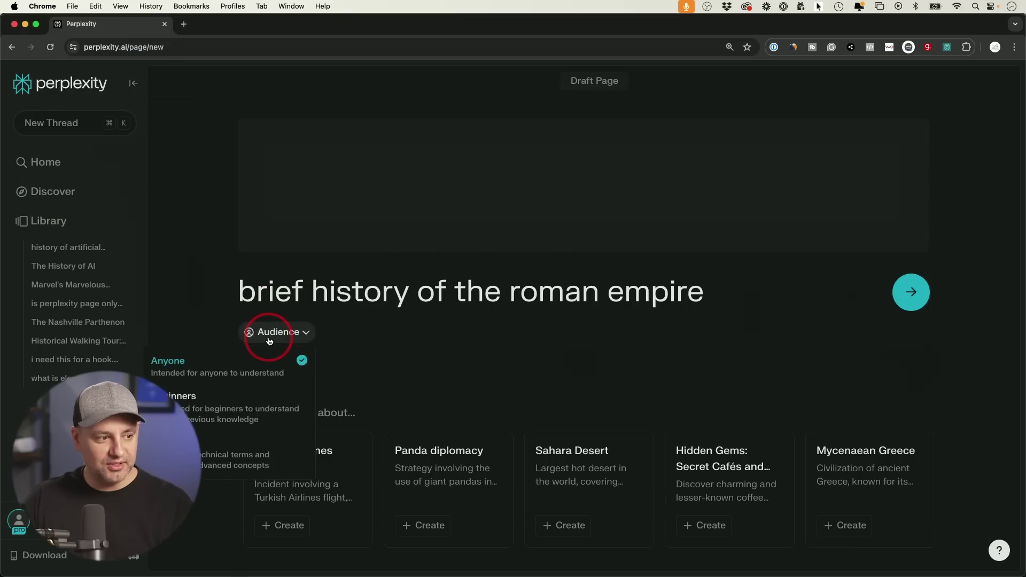
# Open the generated History of the Roman Empire page and drag its cover to show the statue's head.
pyautogui.click(420, 335)
pyautogui.click(910, 293)
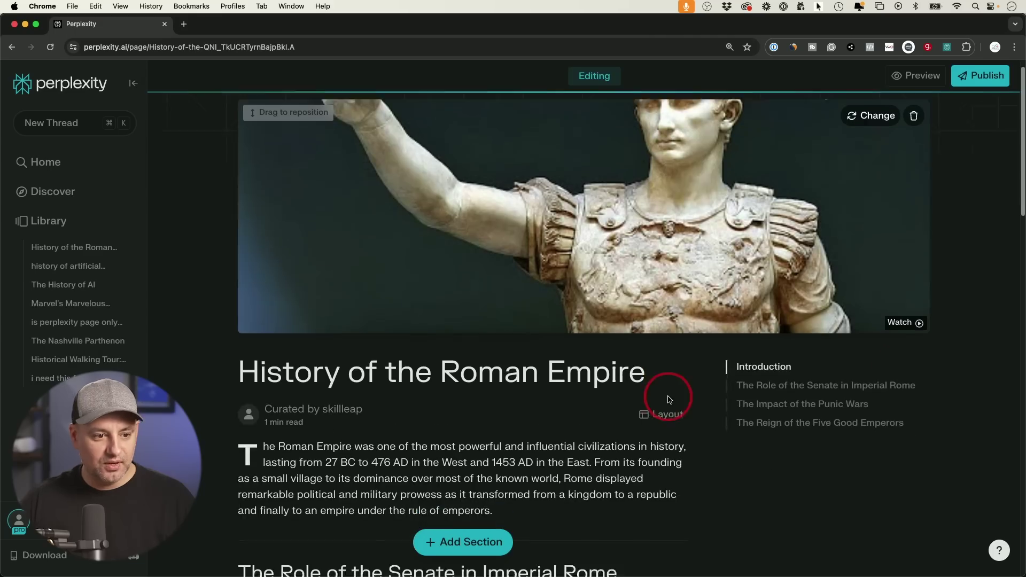
pyautogui.scroll(-2, 684, 405)
pyautogui.scroll(2, 685, 404)
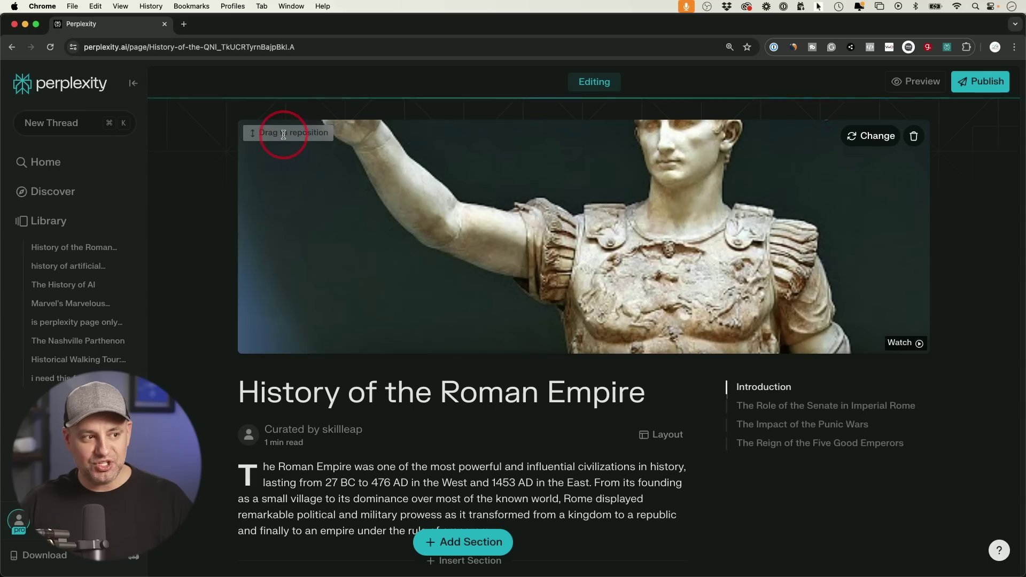
pyautogui.moveTo(562, 150); pyautogui.dragTo(552, 224)
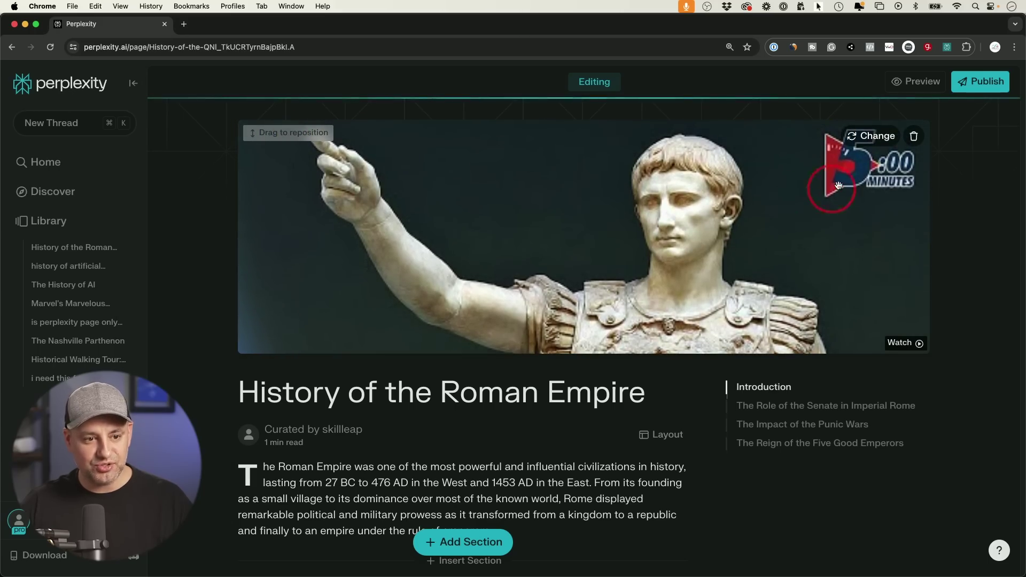
pyautogui.click(869, 136)
# Set the Colosseum photo as cover, then try a generated DALL-E 3 photograph-style cover instead.
pyautogui.scroll(-3, 781, 302)
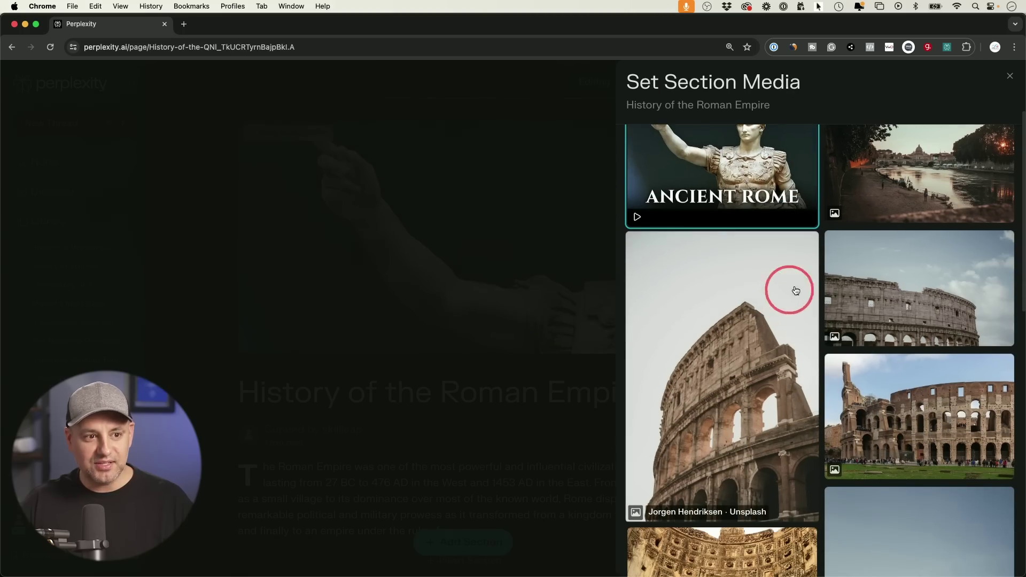
pyautogui.click(946, 401)
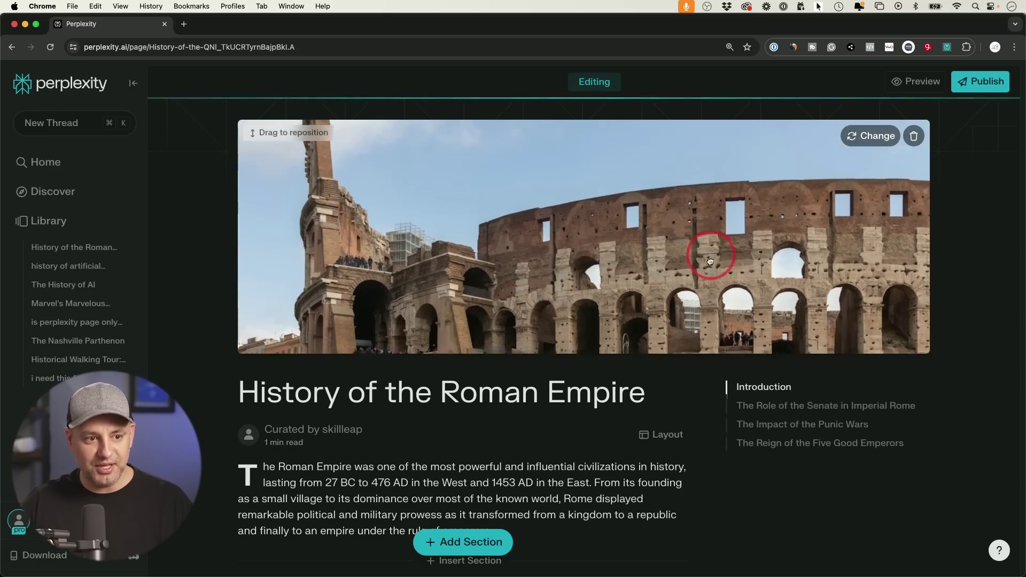
pyautogui.click(870, 140)
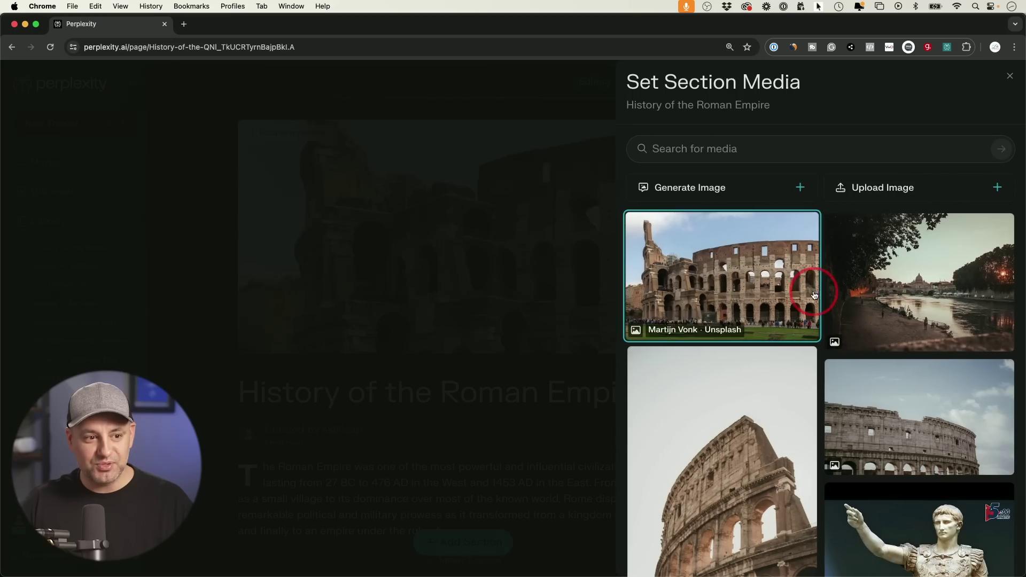
pyautogui.click(688, 192)
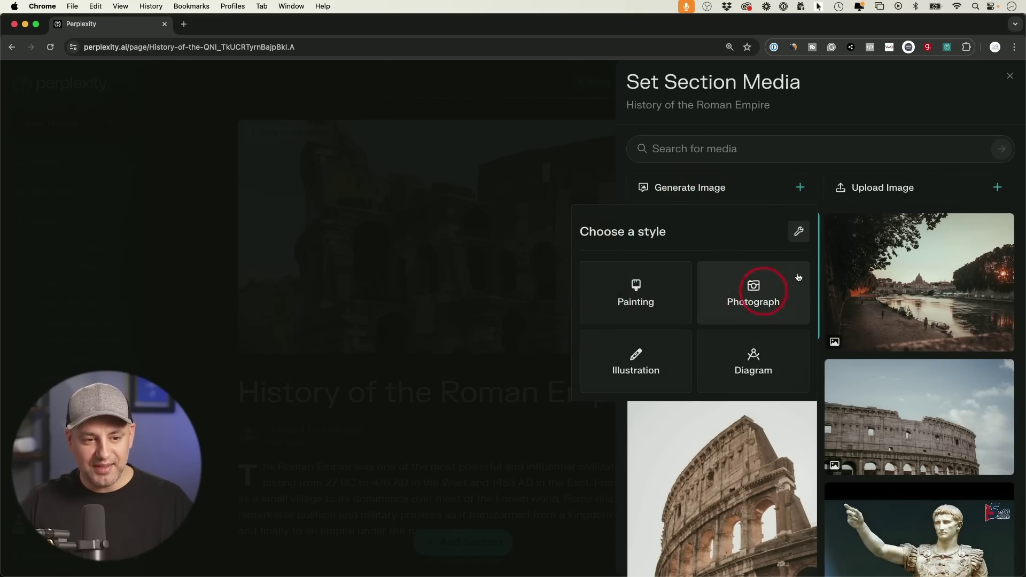
pyautogui.click(751, 289)
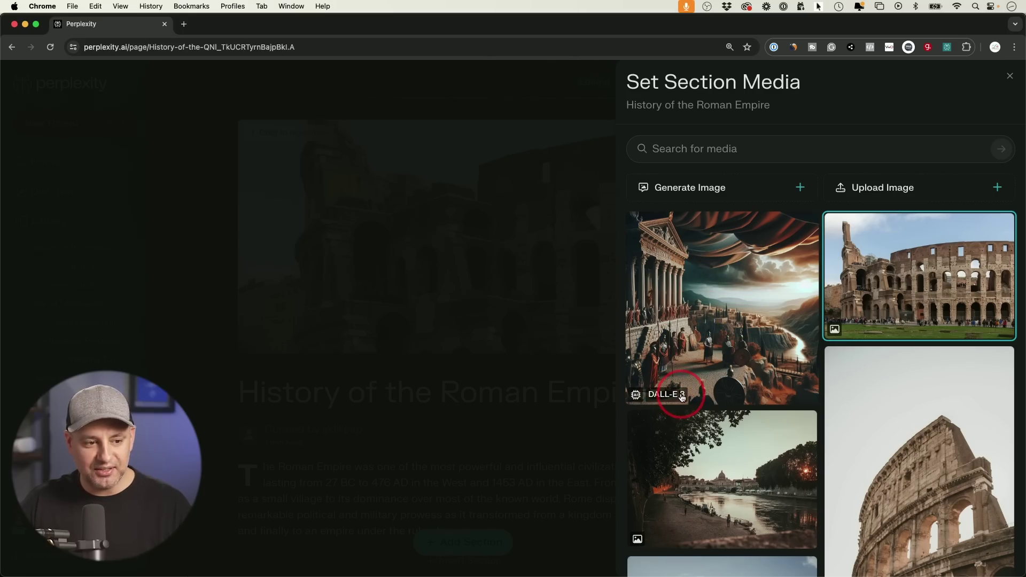
pyautogui.click(689, 365)
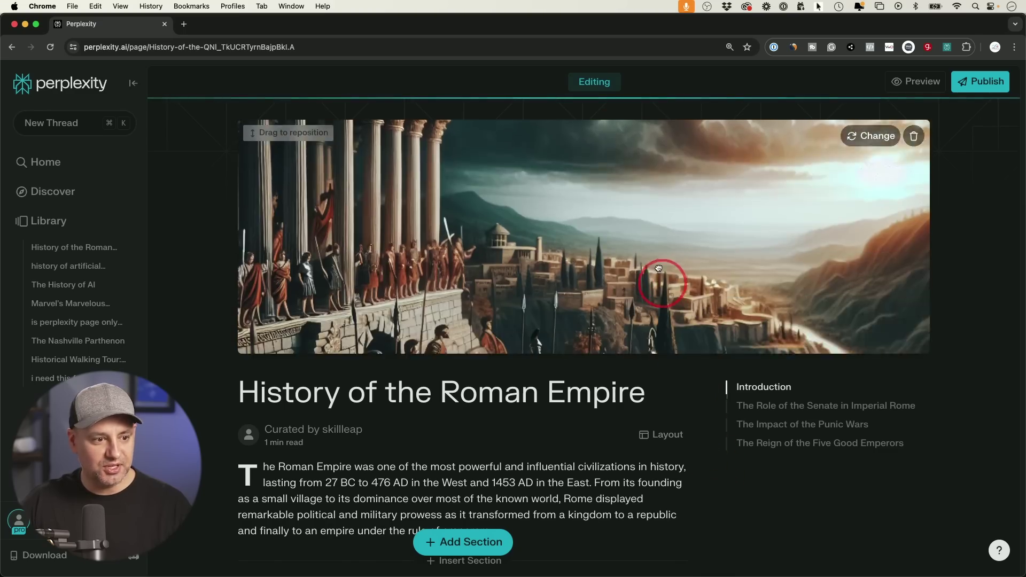
pyautogui.moveTo(653, 255)
pyautogui.mouseDown()
pyautogui.moveTo(653, 194)
pyautogui.moveTo(655, 249)
pyautogui.mouseUp()
# Revert the cover to the Colosseum photo and cycle header layouts, ending on Large Header Image.
pyautogui.click(876, 138)
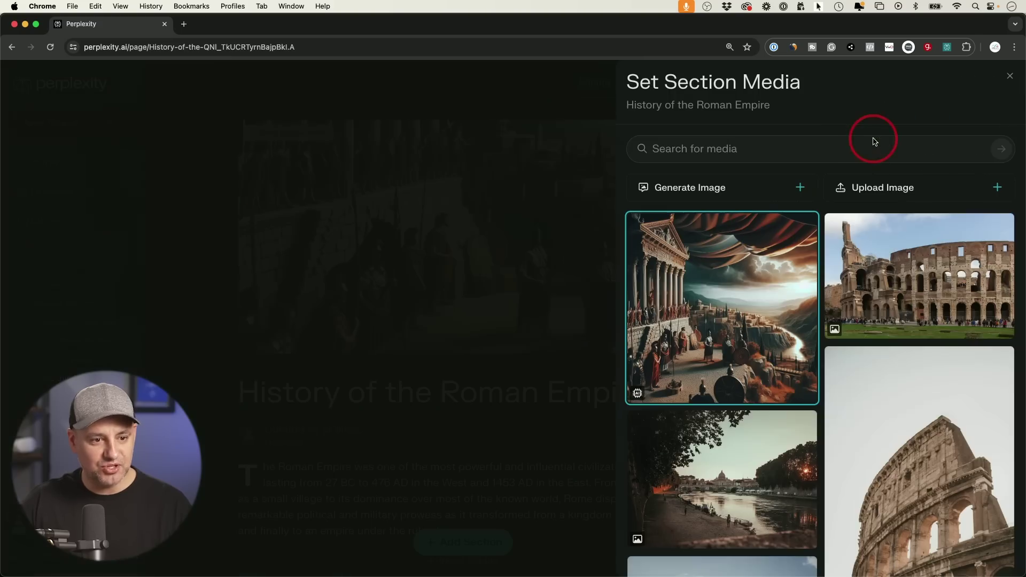
pyautogui.click(918, 287)
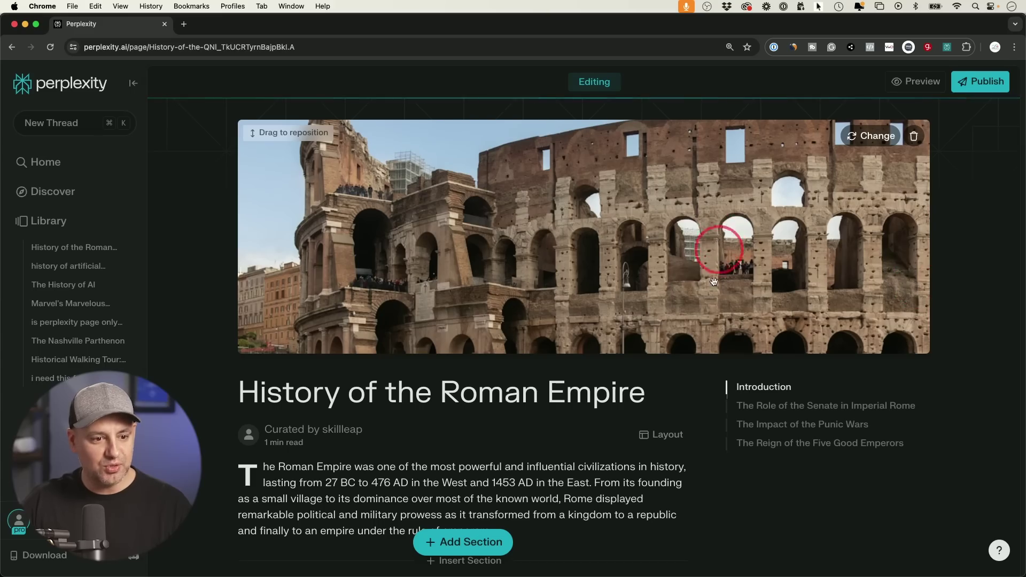
pyautogui.scroll(-3, 695, 283)
pyautogui.click(661, 282)
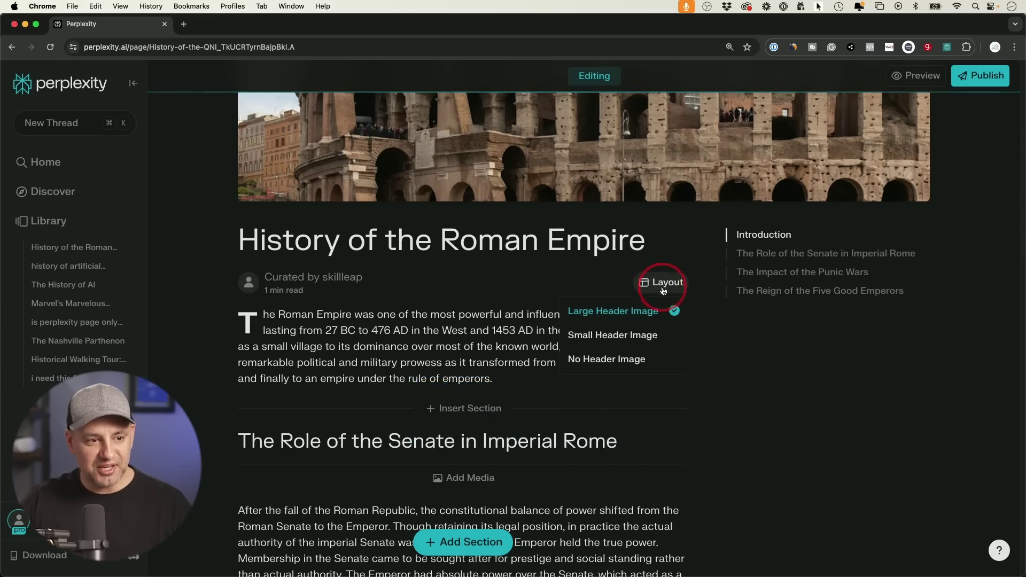
pyautogui.click(631, 334)
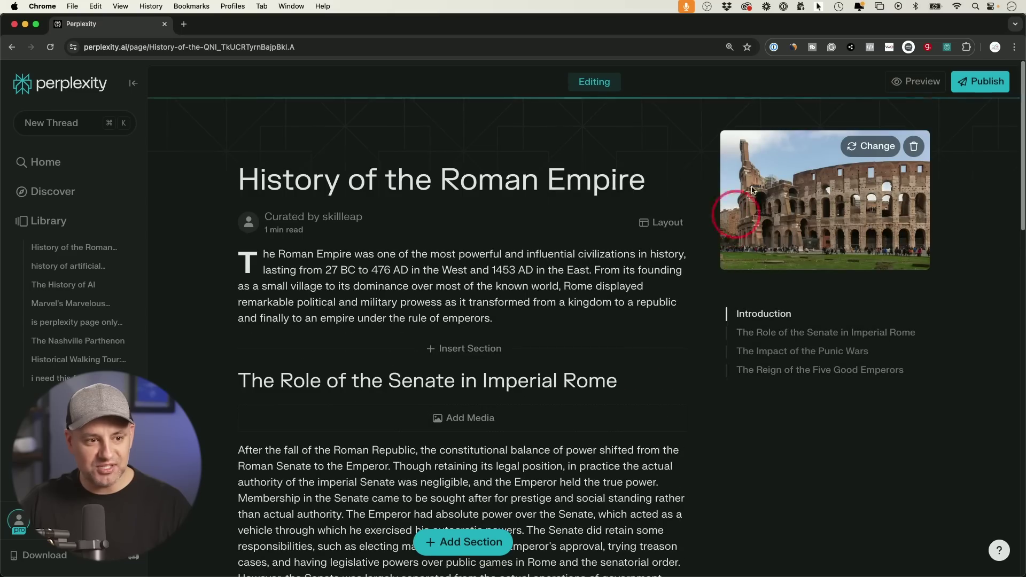
pyautogui.click(659, 226)
pyautogui.click(657, 294)
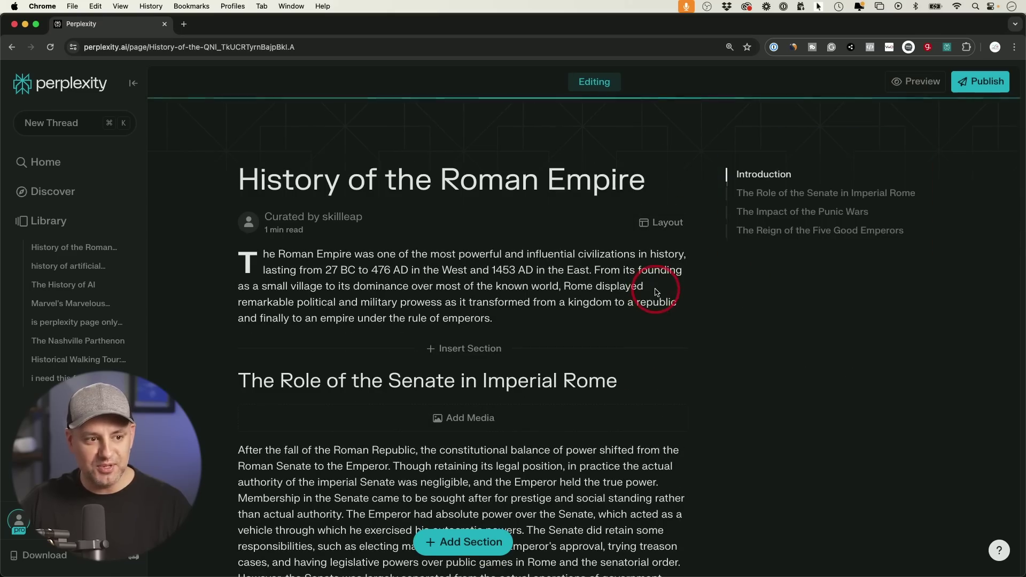
pyautogui.click(653, 229)
pyautogui.click(661, 251)
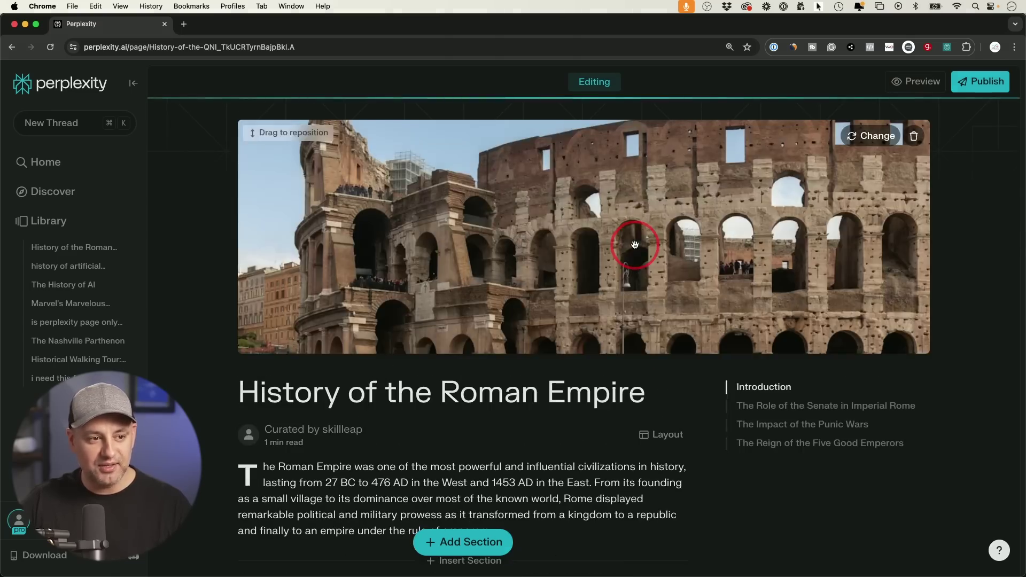
# Add an image under The Role of the Senate in Imperial Rome heading.
pyautogui.scroll(-5, 636, 242)
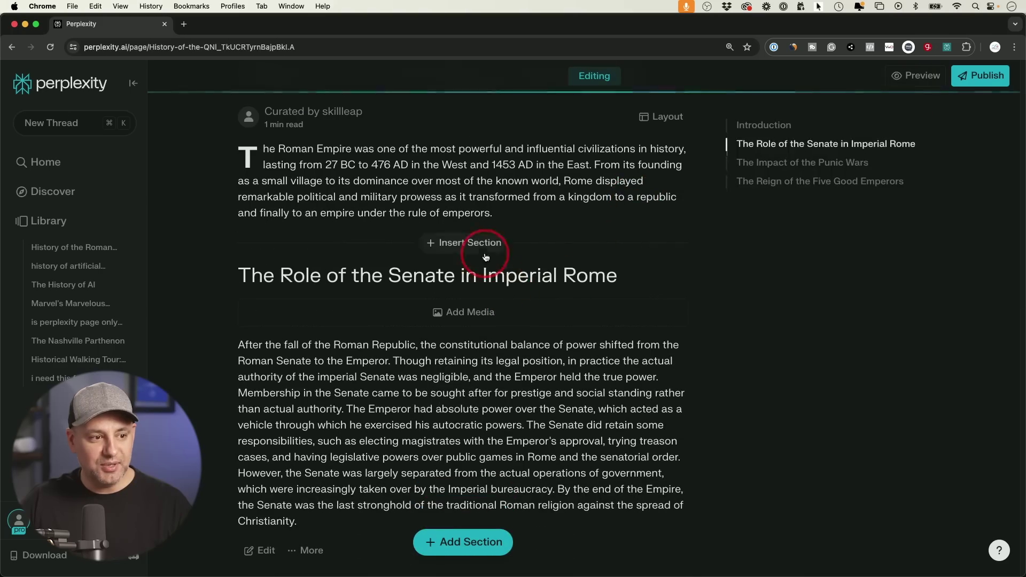
pyautogui.scroll(-2, 459, 289)
pyautogui.scroll(-1, 444, 309)
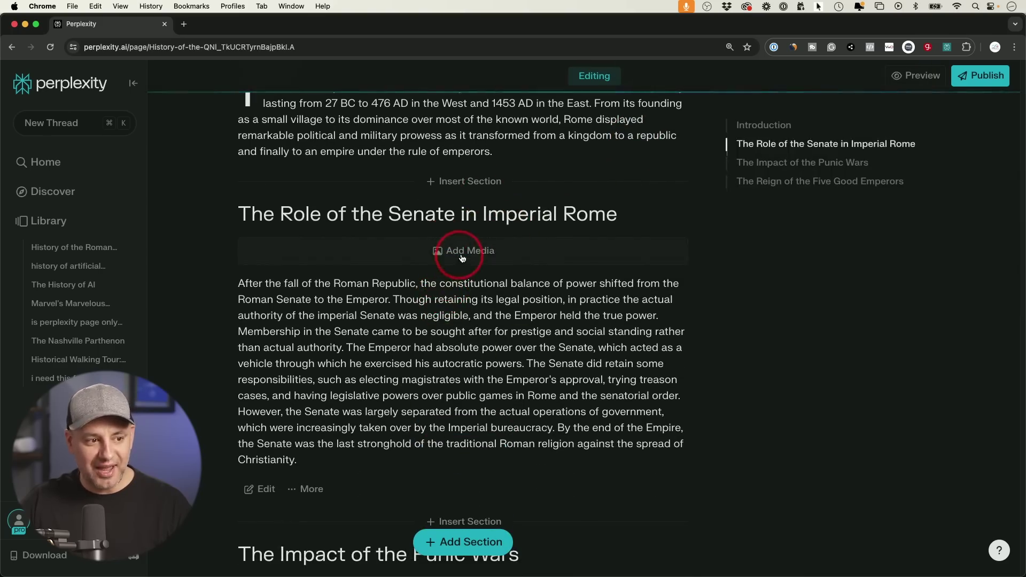
pyautogui.click(501, 258)
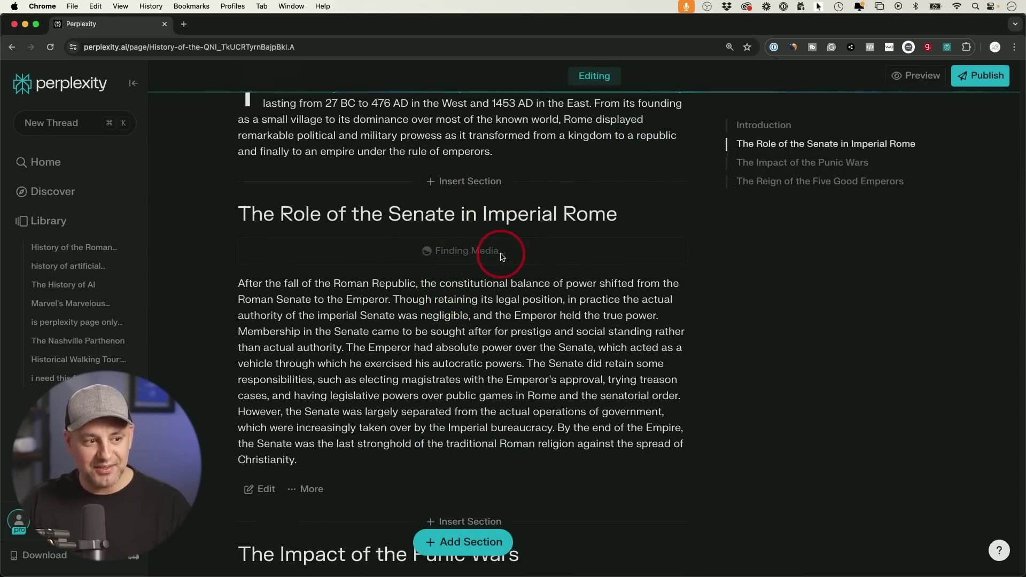
pyautogui.scroll(-3, 500, 264)
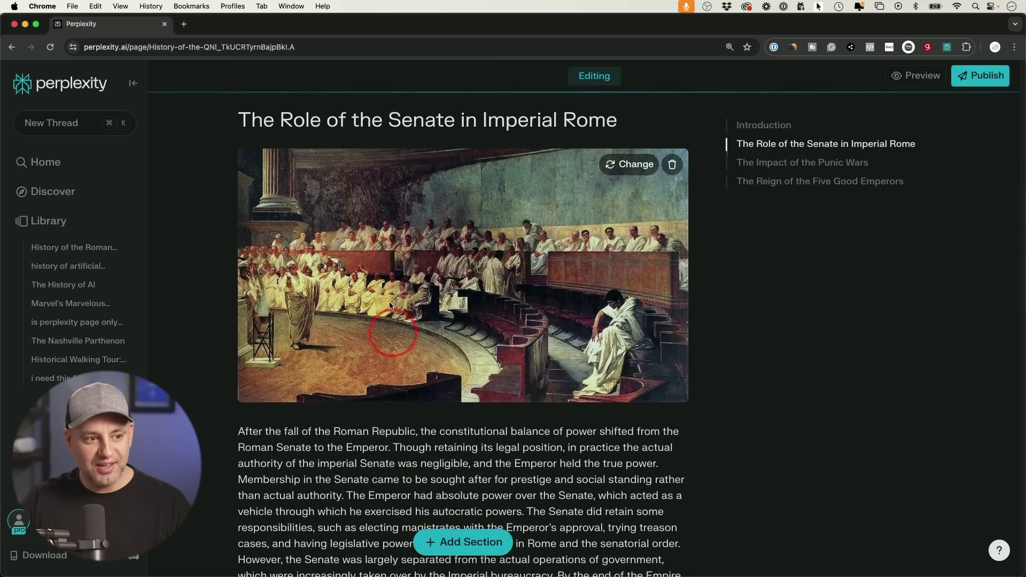
# Explore generating a custom-prompt Senate image, then close the panel keeping the Senate painting.
pyautogui.click(623, 165)
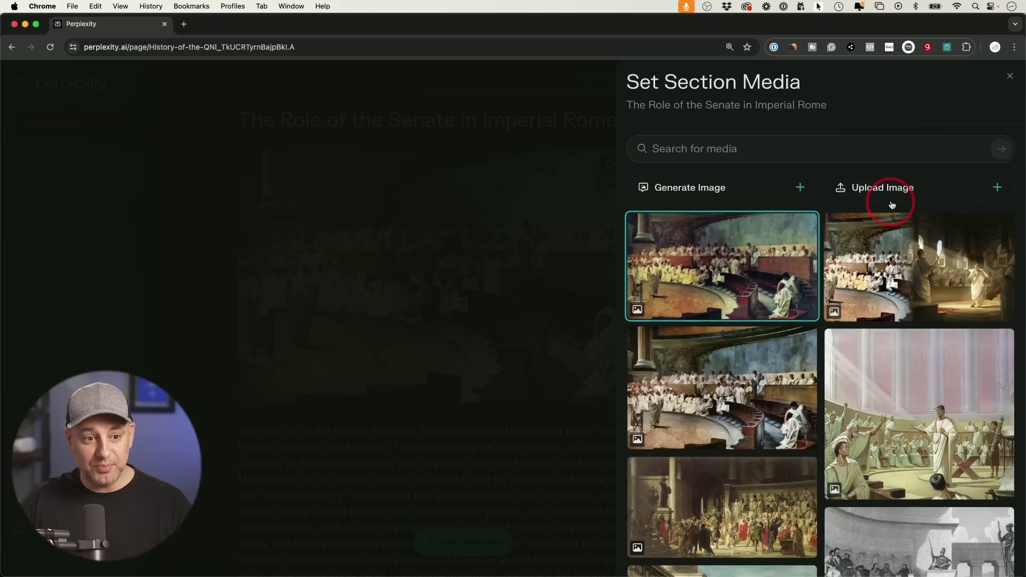
pyautogui.click(689, 190)
pyautogui.click(635, 297)
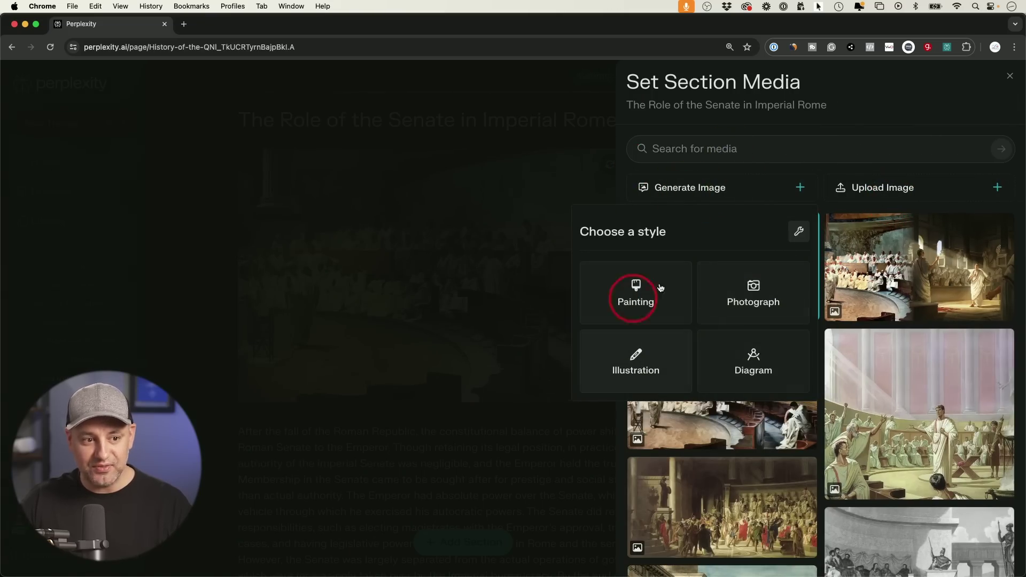
pyautogui.click(798, 232)
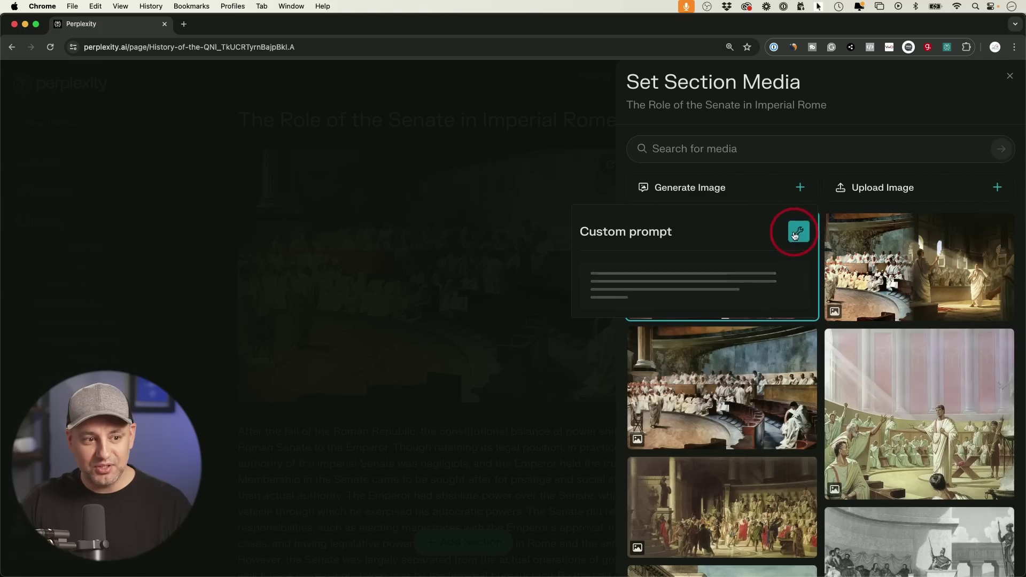
pyautogui.click(663, 295)
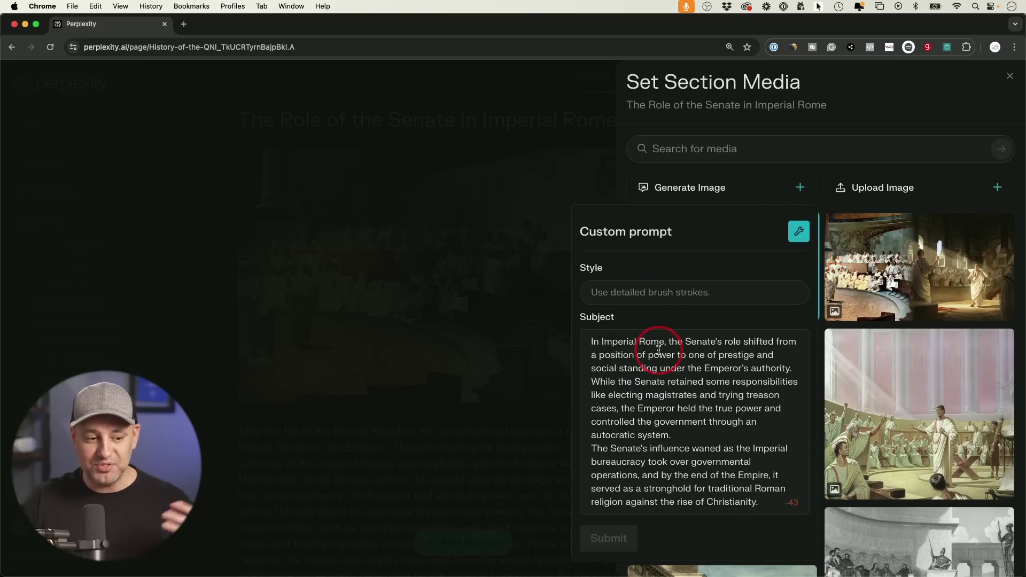
pyautogui.click(435, 284)
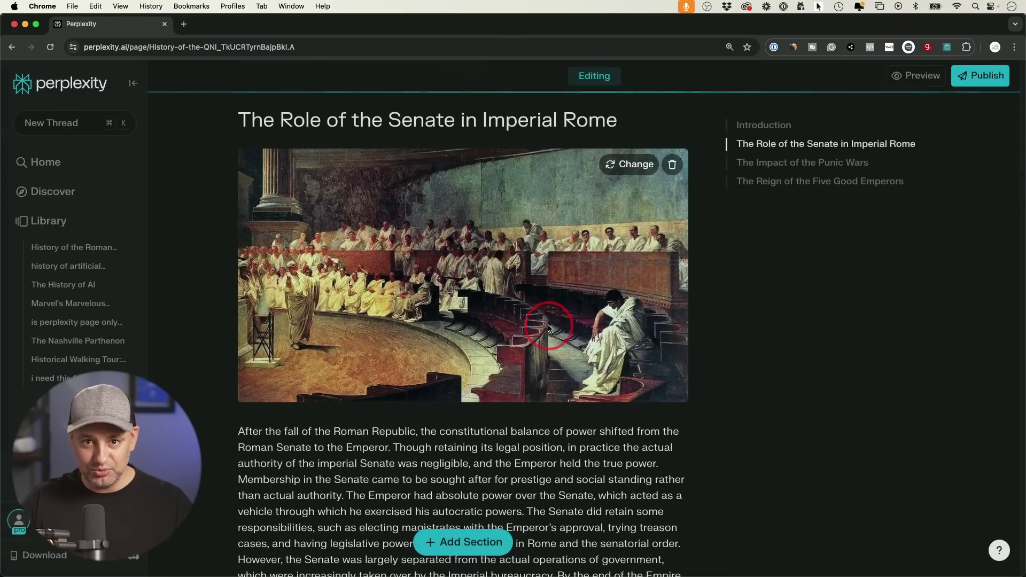
pyautogui.scroll(-20, 508, 315)
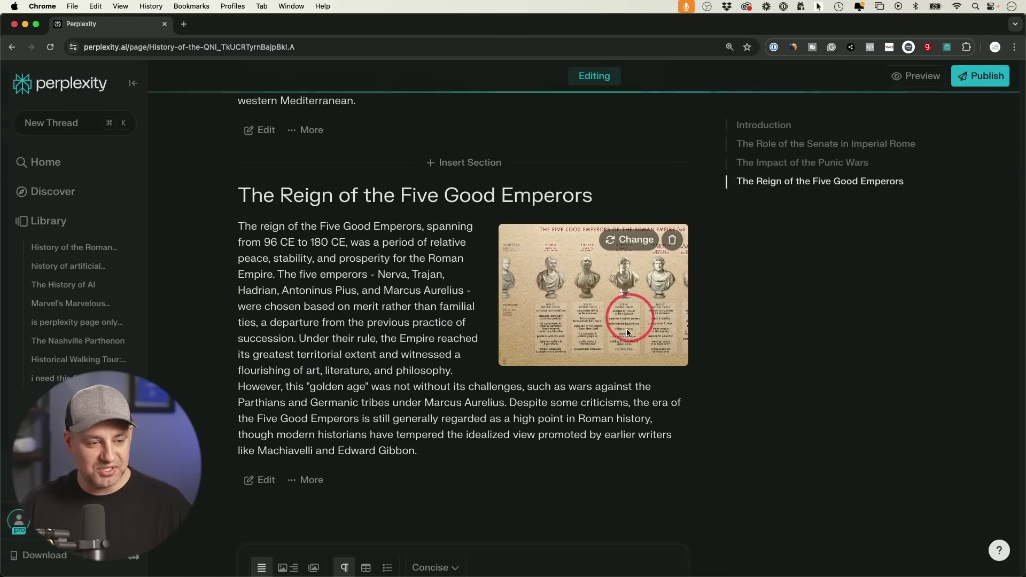
# Regenerate the Five Good Emperors section in Table format at Detailed length.
pyautogui.scroll(-2, 367, 343)
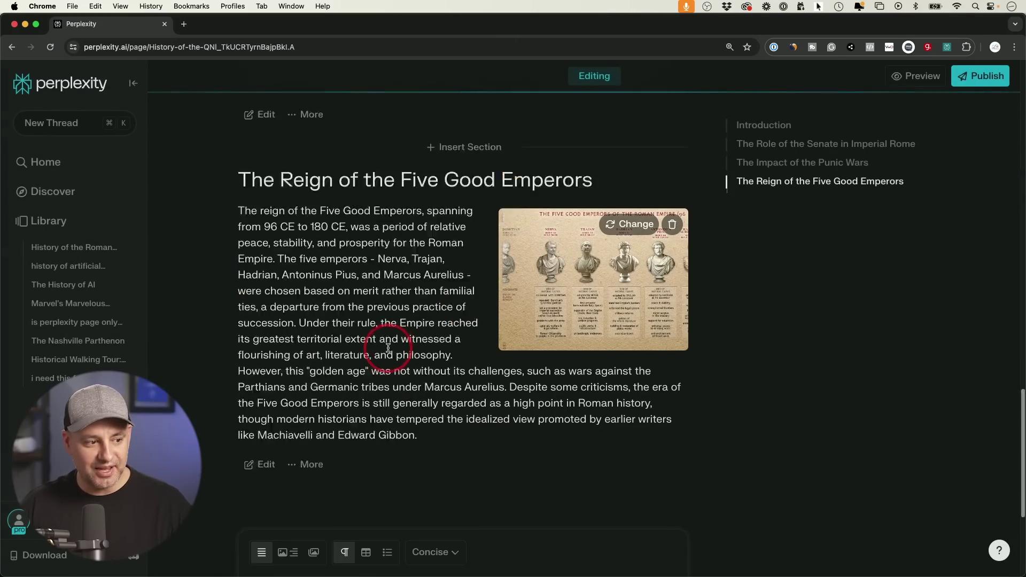
pyautogui.click(261, 426)
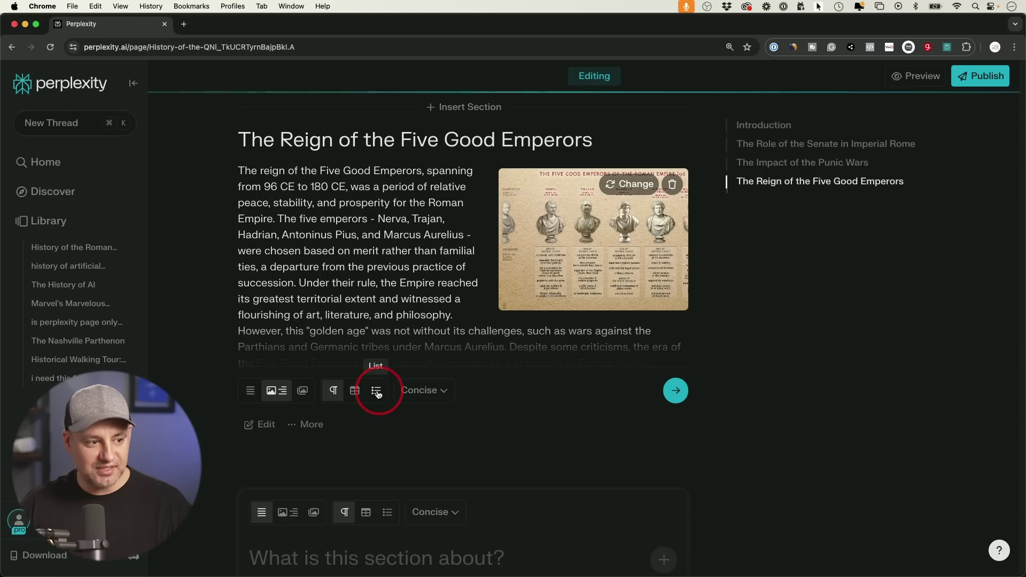
pyautogui.click(355, 391)
pyautogui.click(440, 393)
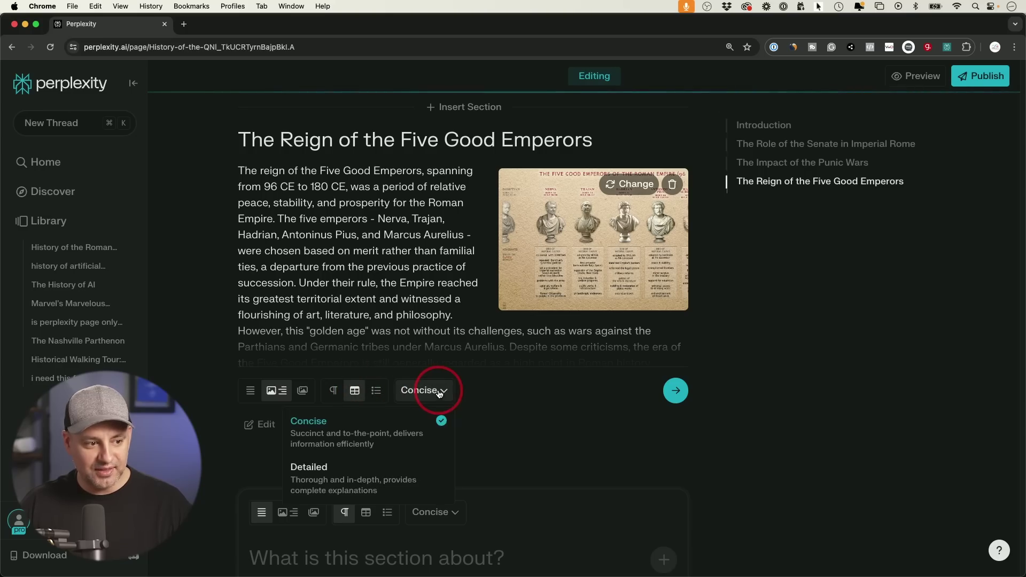
pyautogui.click(362, 474)
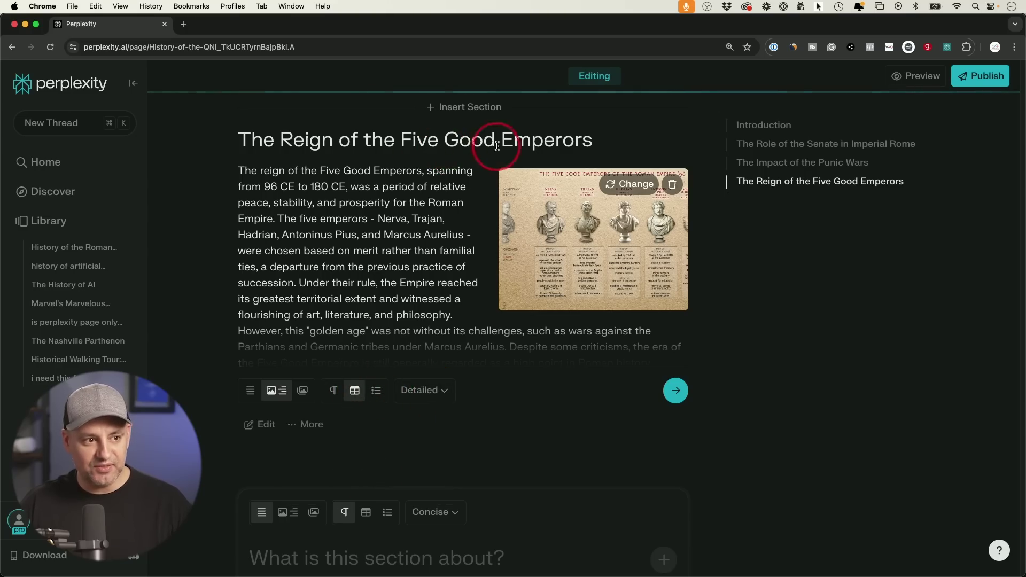
pyautogui.click(675, 398)
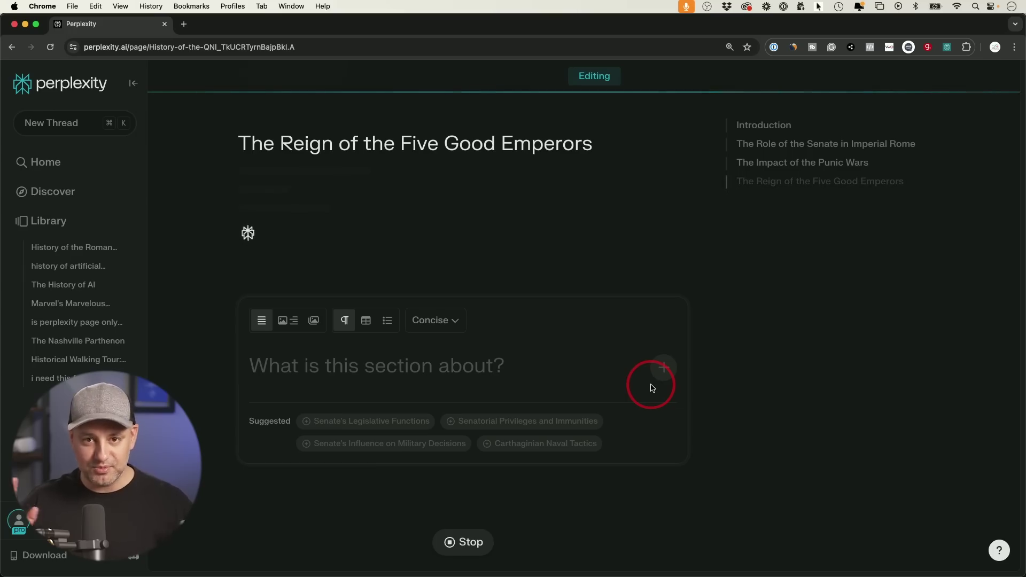
# Review the new Nerva-Antonine Dynasty section with its five-emperor table of reigns.
pyautogui.scroll(3, 535, 228)
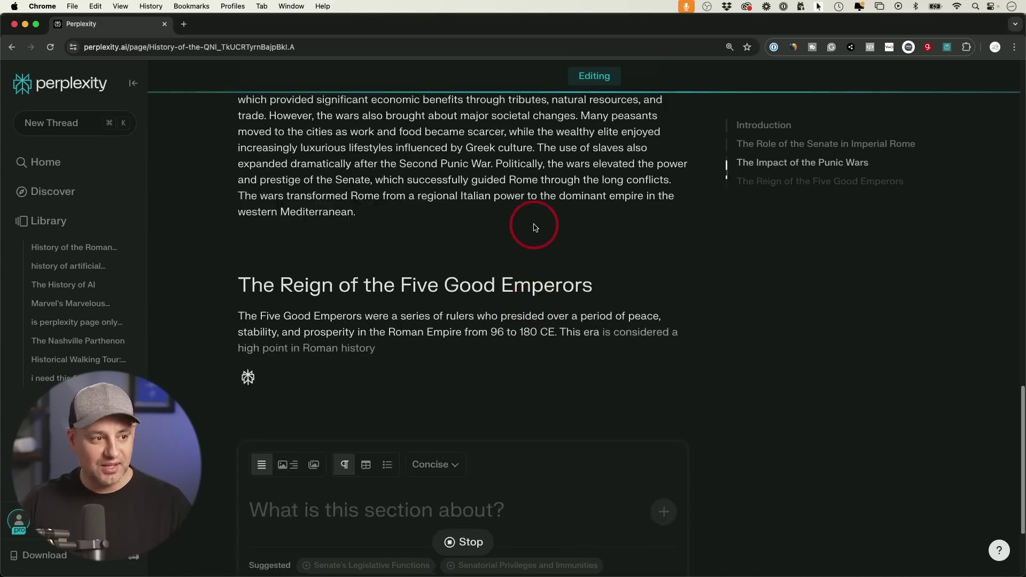
pyautogui.scroll(2, 535, 228)
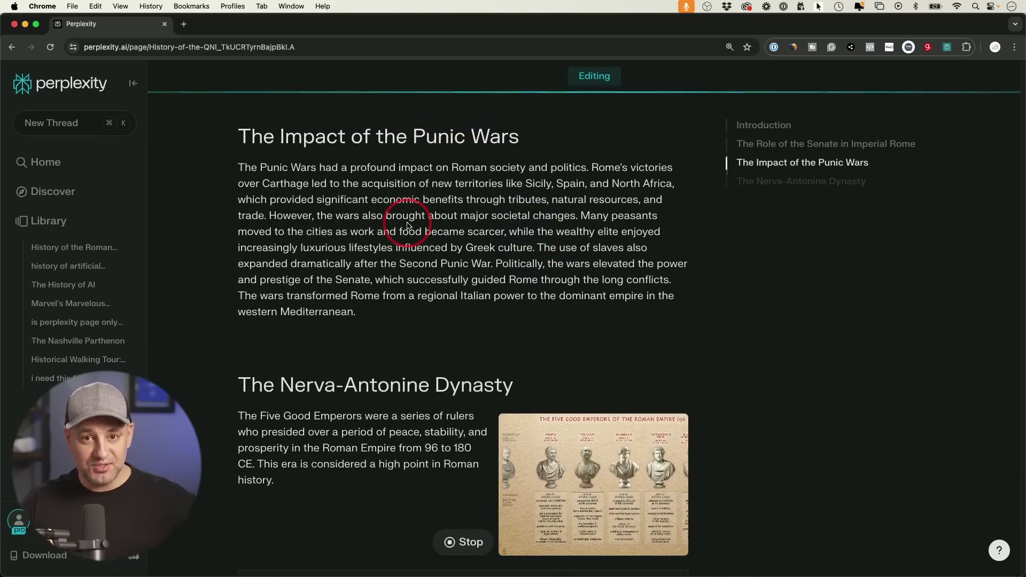
pyautogui.scroll(-3, 415, 323)
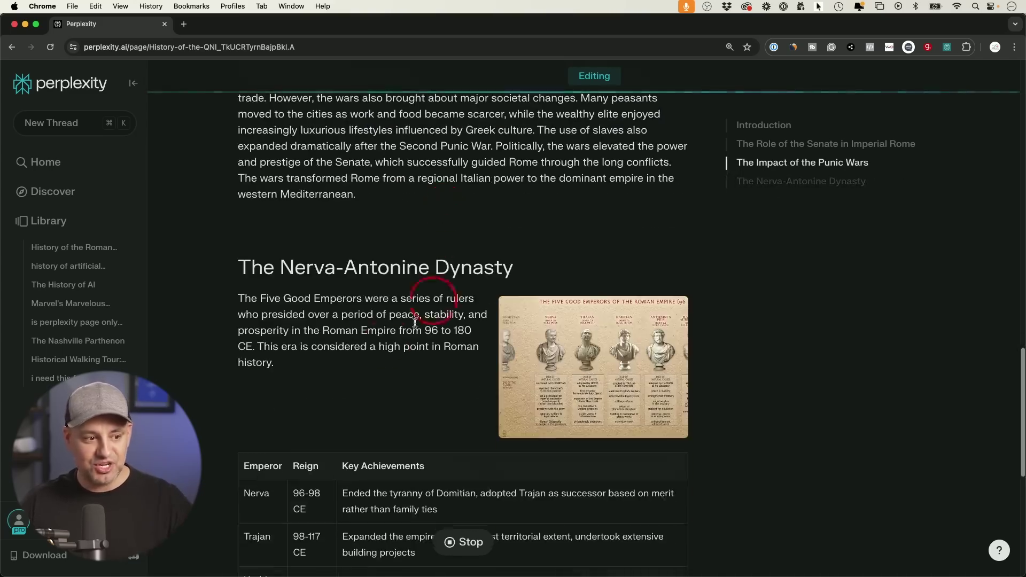
pyautogui.scroll(-2, 390, 300)
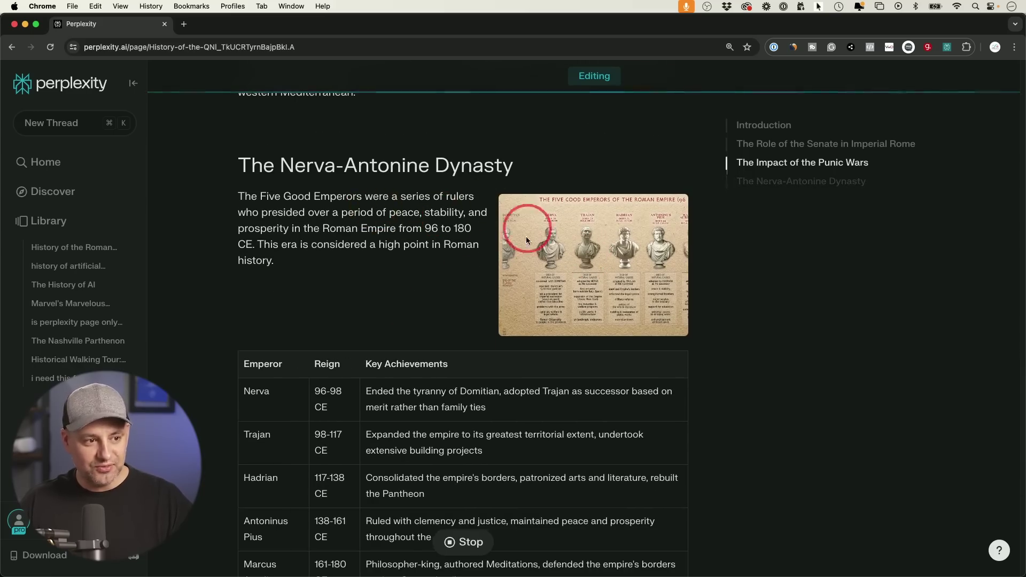
pyautogui.scroll(-4, 526, 240)
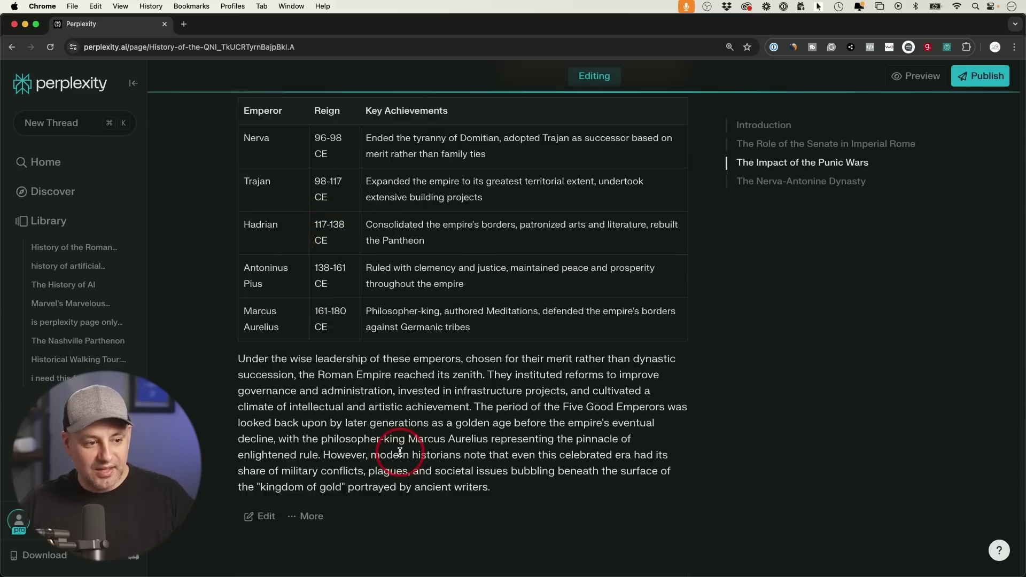
# Add a Media + Text section on Senatorial Privileges and Immunities at the page's end.
pyautogui.click(306, 451)
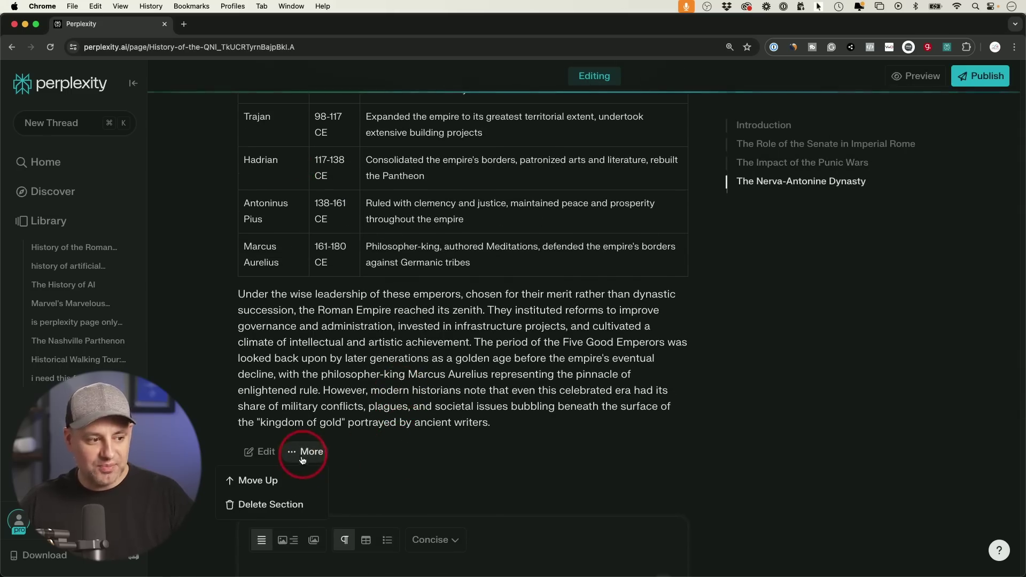
pyautogui.click(309, 452)
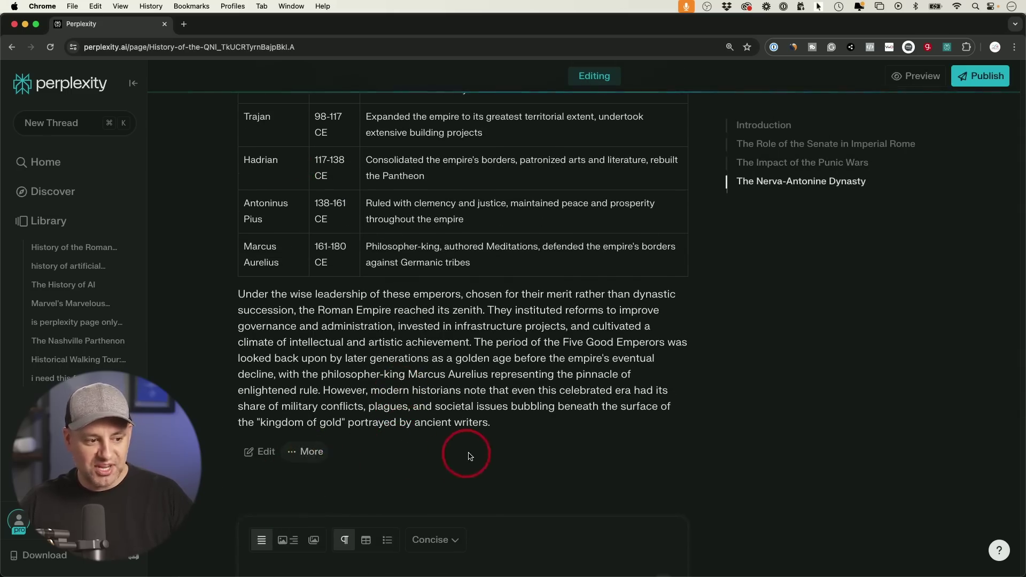
pyautogui.scroll(-3, 470, 455)
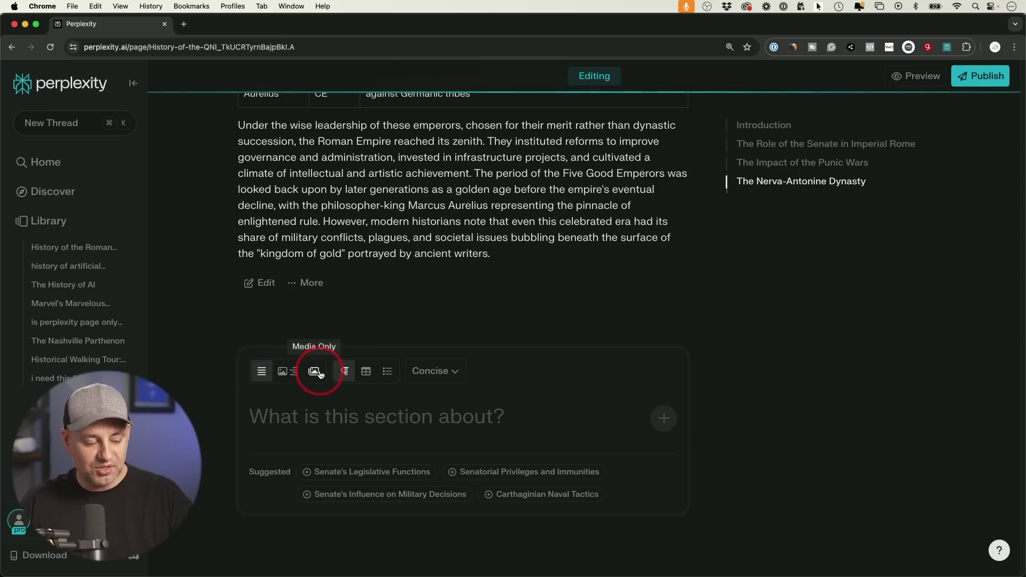
pyautogui.click(287, 371)
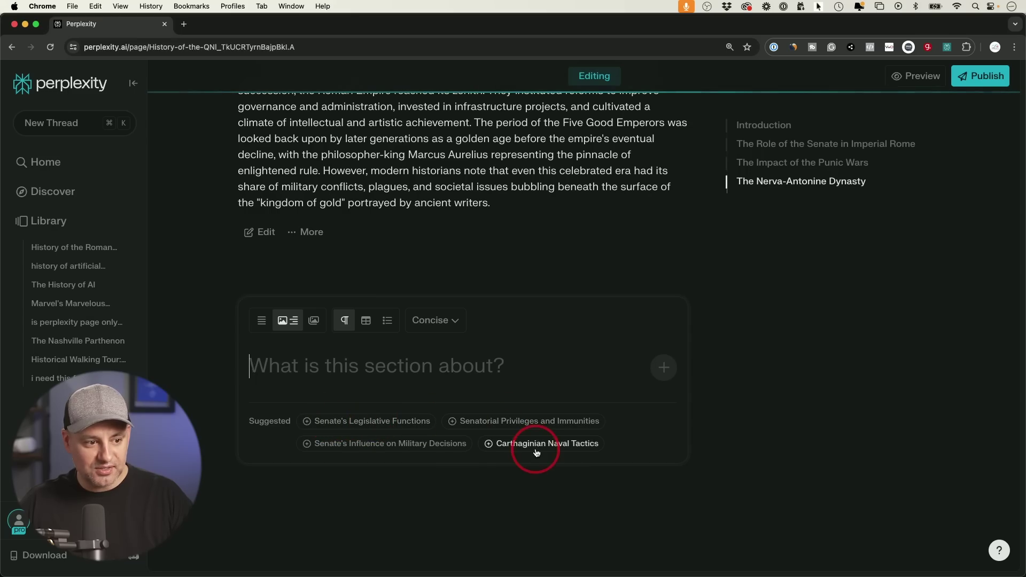
pyautogui.click(531, 423)
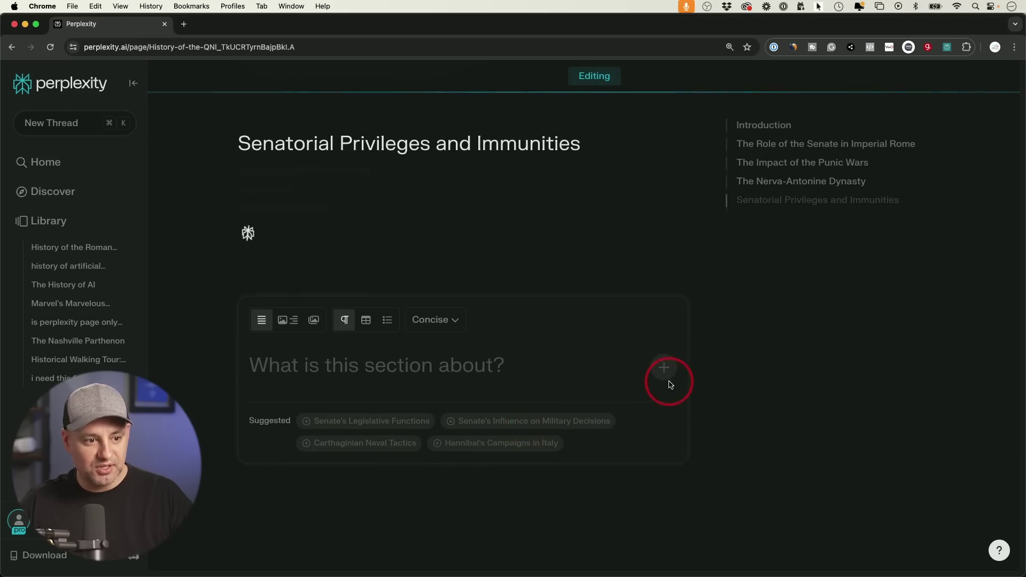
pyautogui.scroll(10, 529, 307)
pyautogui.scroll(8, 530, 310)
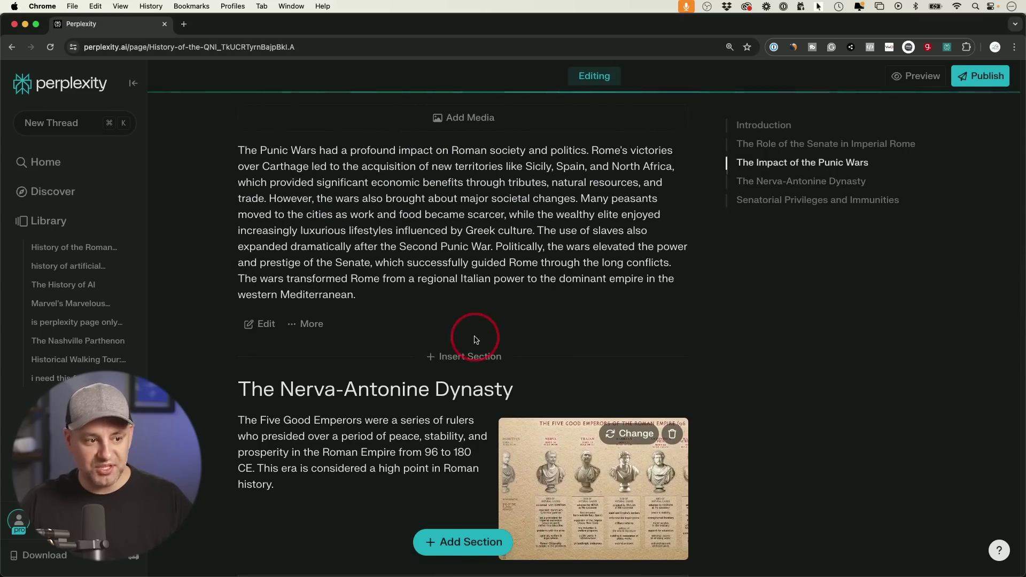
# Insert a new section above Nerva-Antonine, leaving its length at Concise.
pyautogui.click(467, 355)
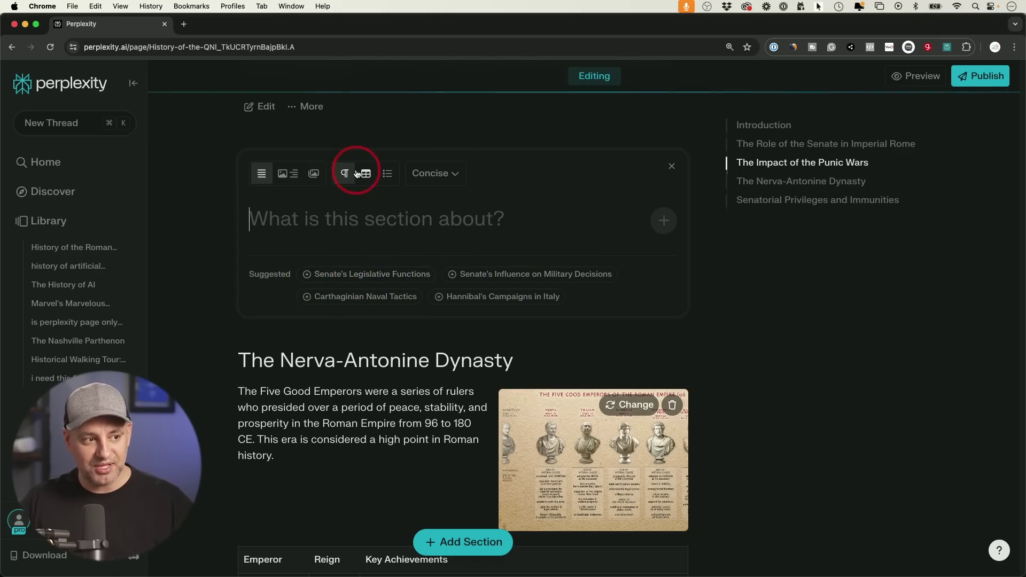
pyautogui.click(427, 175)
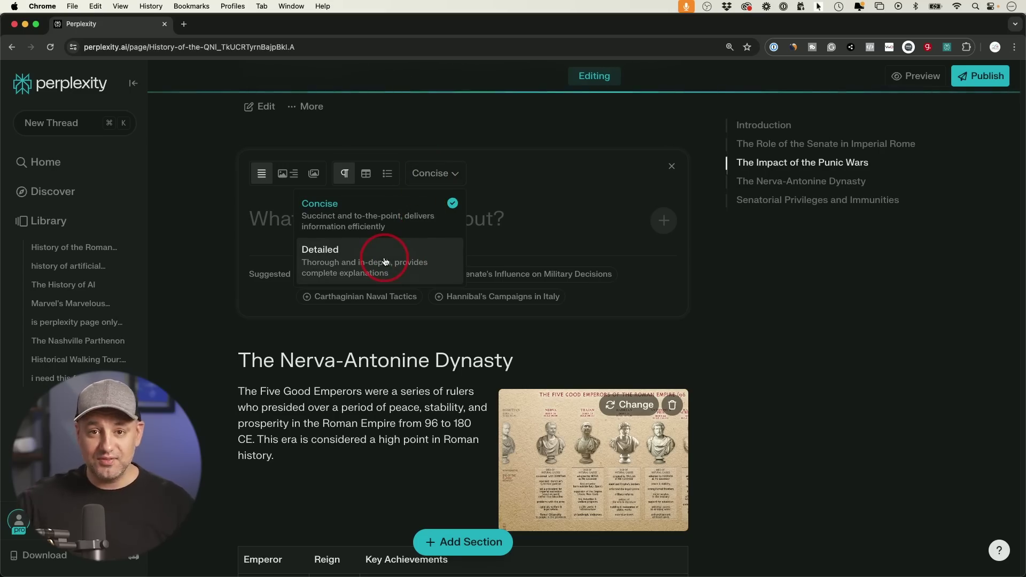
pyautogui.click(444, 176)
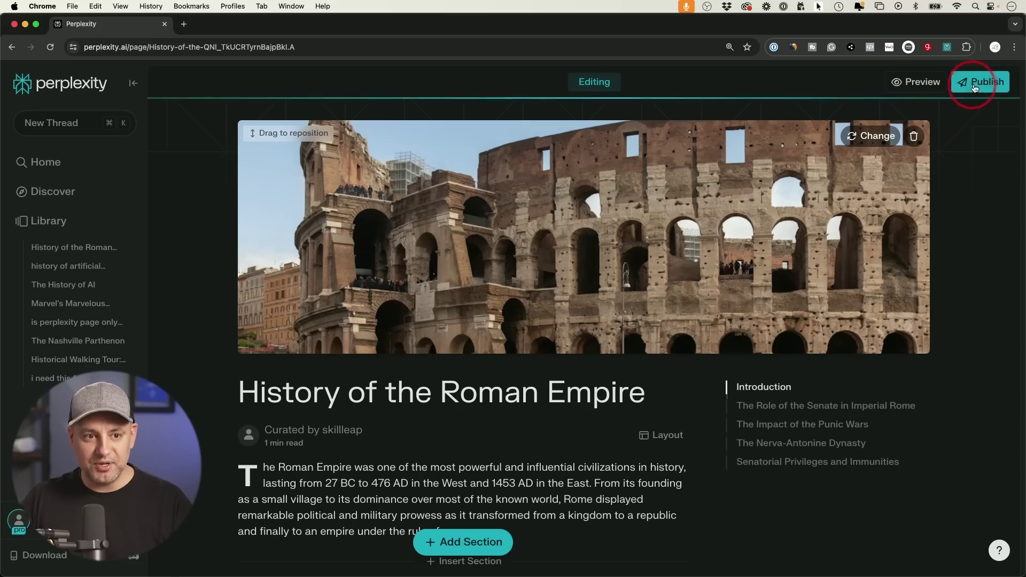
# Publish the History of the Roman Empire page and copy its share link.
pyautogui.click(972, 86)
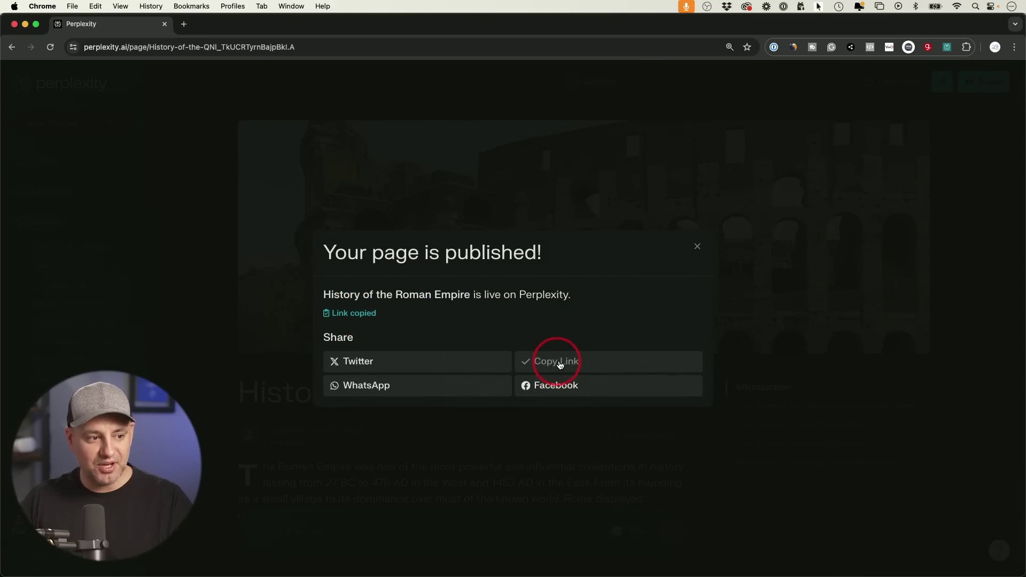
# Load the copied History of the Roman Empire page link in a new tab and scroll through it.
pyautogui.click(184, 24)
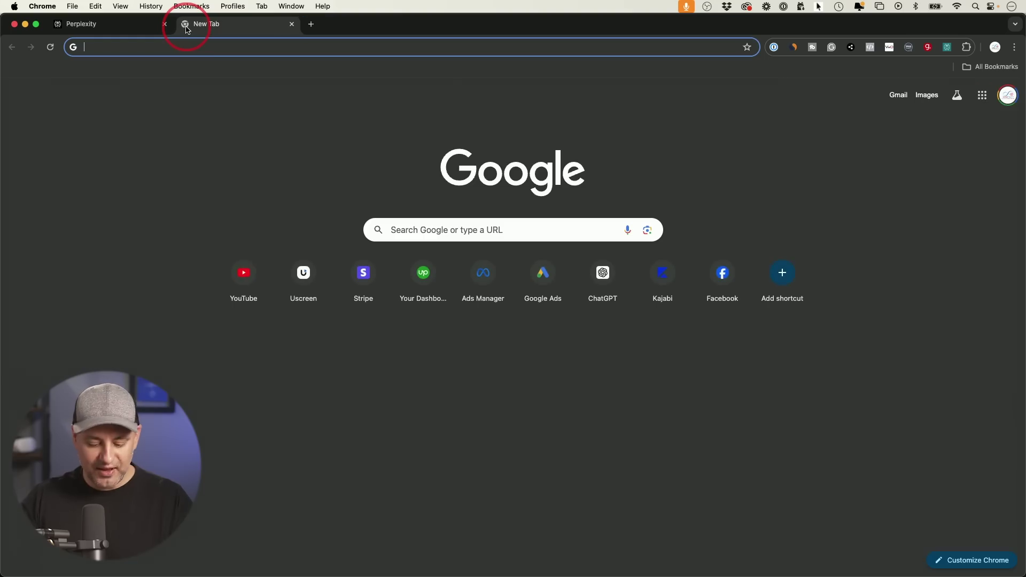
pyautogui.write('https://www.perplexity.ai/page/History-of-the-QNI_TkUCRTyrnBajpBkI.A')
pyautogui.press('Return')
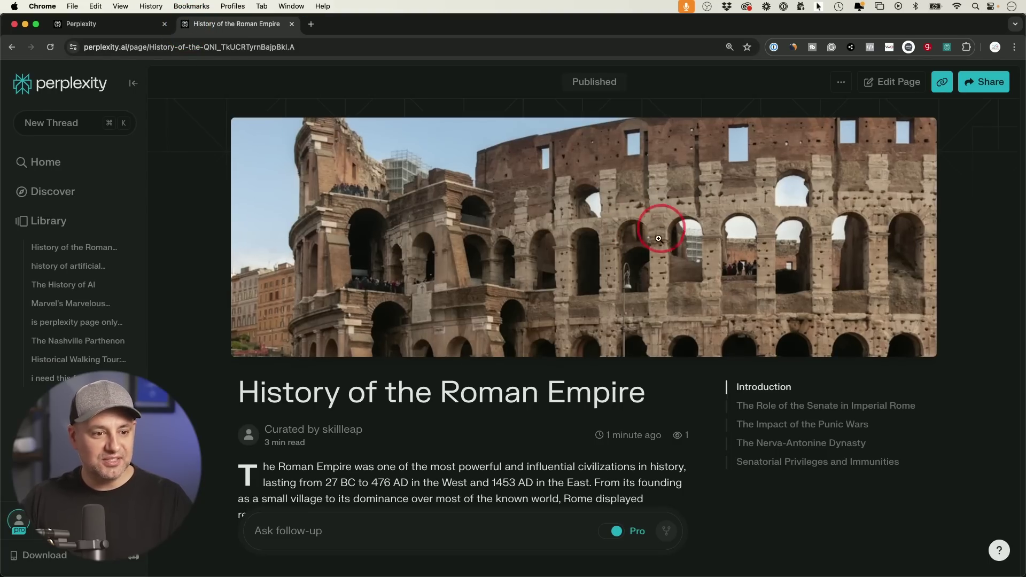
pyautogui.scroll(-15, 658, 275)
pyautogui.scroll(-8, 658, 278)
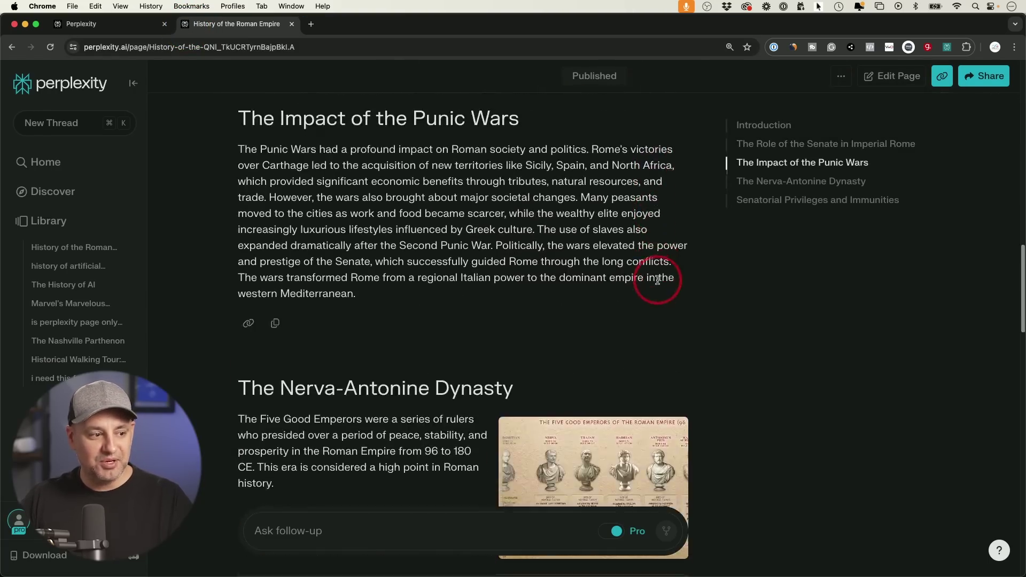
pyautogui.scroll(20, 656, 270)
# Select the page's web address and open a new incognito window.
pyautogui.click(279, 48)
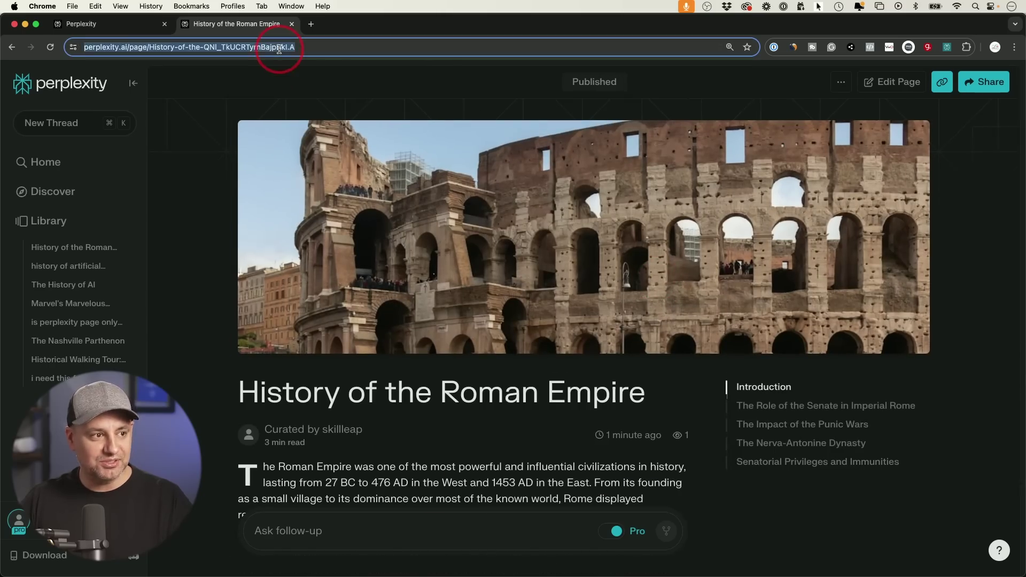
pyautogui.click(80, 4)
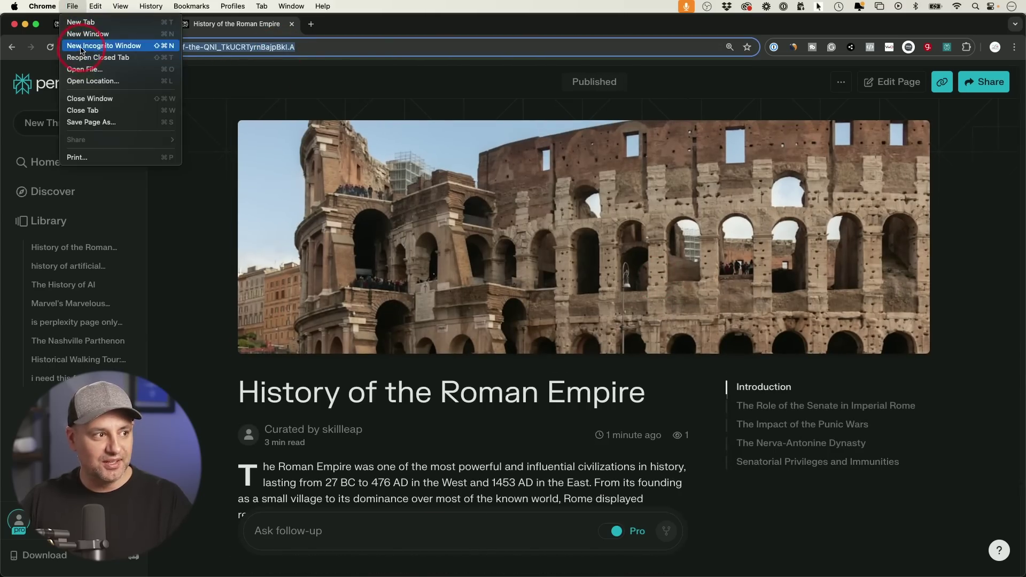
pyautogui.click(101, 44)
# Load the Roman Empire page in the incognito window and select the author's name.
pyautogui.write('perplexity.ai/page/History-of-the-QNl_TkUCRTyrnBajpBkl.A')
pyautogui.press('Return')
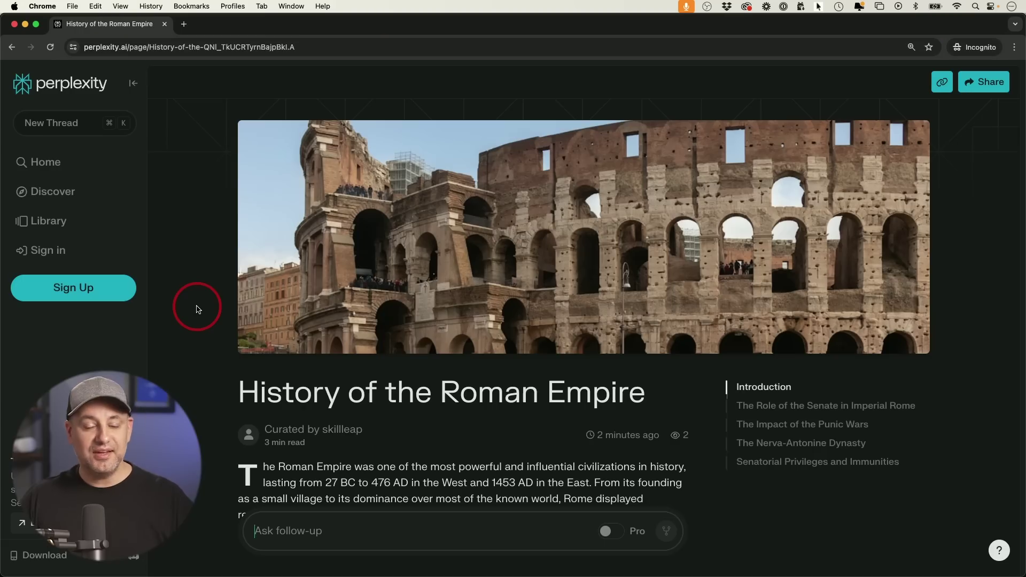
pyautogui.scroll(-5, 197, 309)
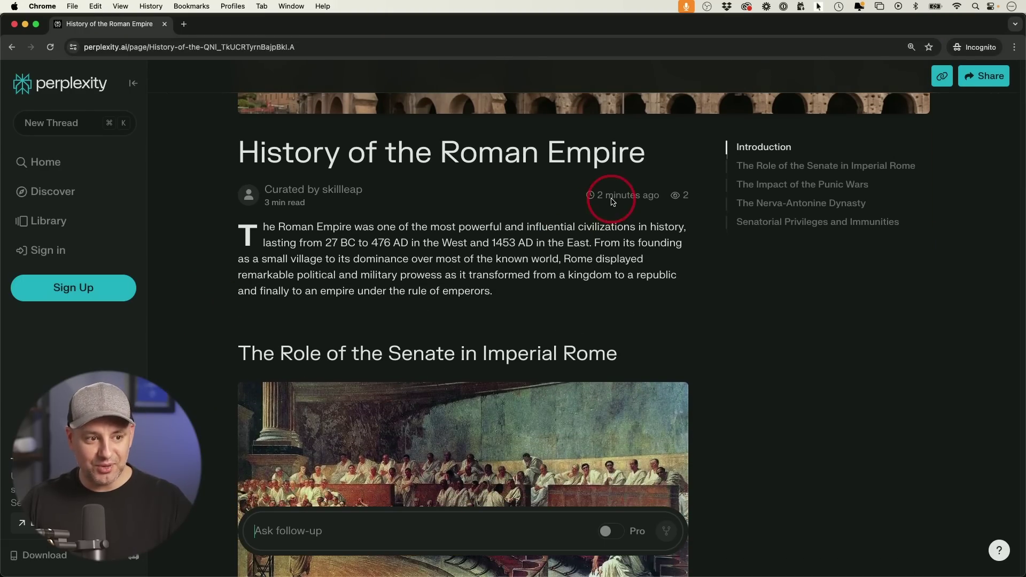
pyautogui.moveTo(629, 200)
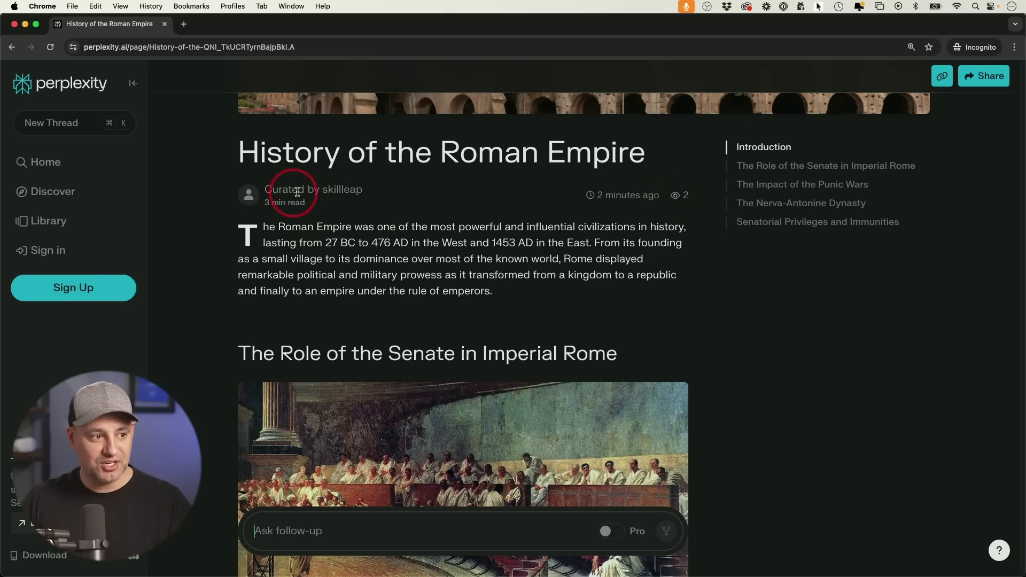
pyautogui.moveTo(325, 191); pyautogui.dragTo(372, 192)
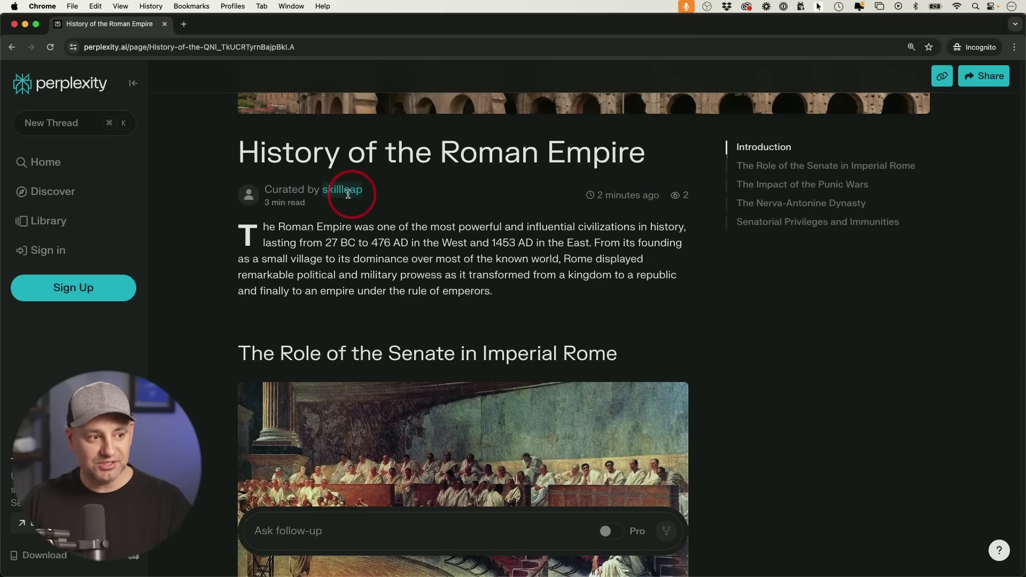
# Ask the follow-up 'tell me on one sentence' as a logged-out visitor.
pyautogui.scroll(-20, 405, 237)
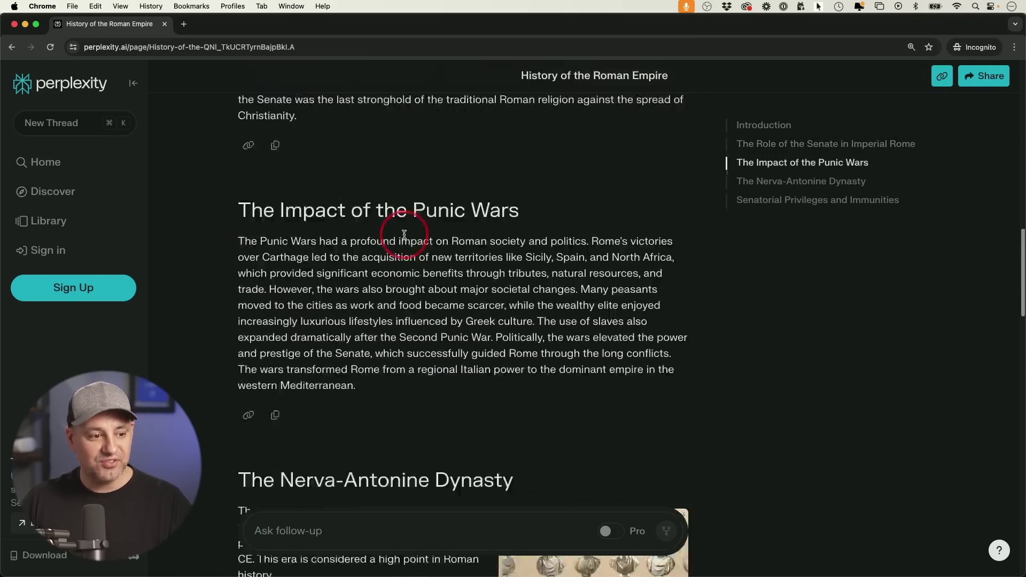
pyautogui.scroll(-5, 404, 235)
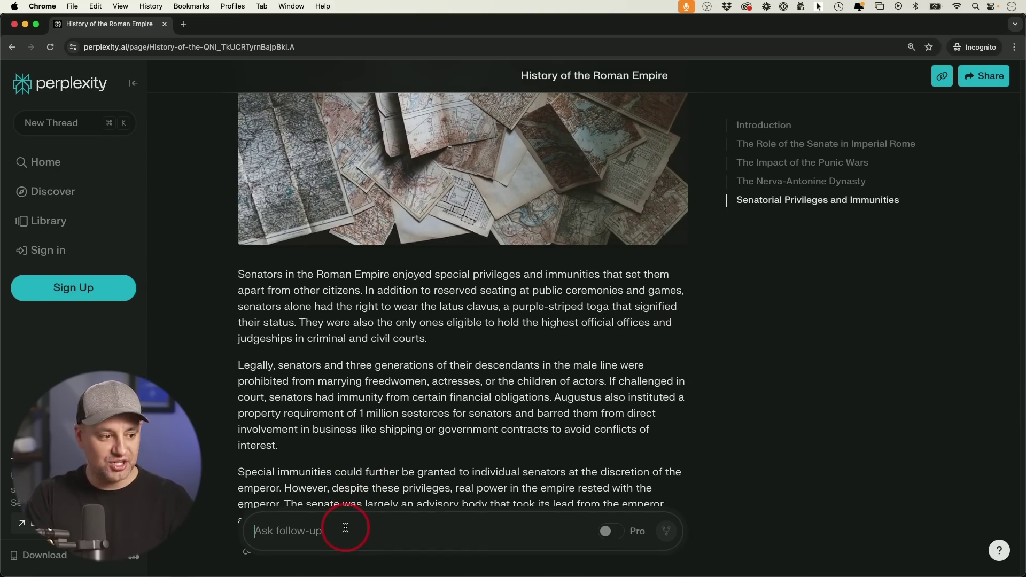
pyautogui.write('tell me on one sentence')
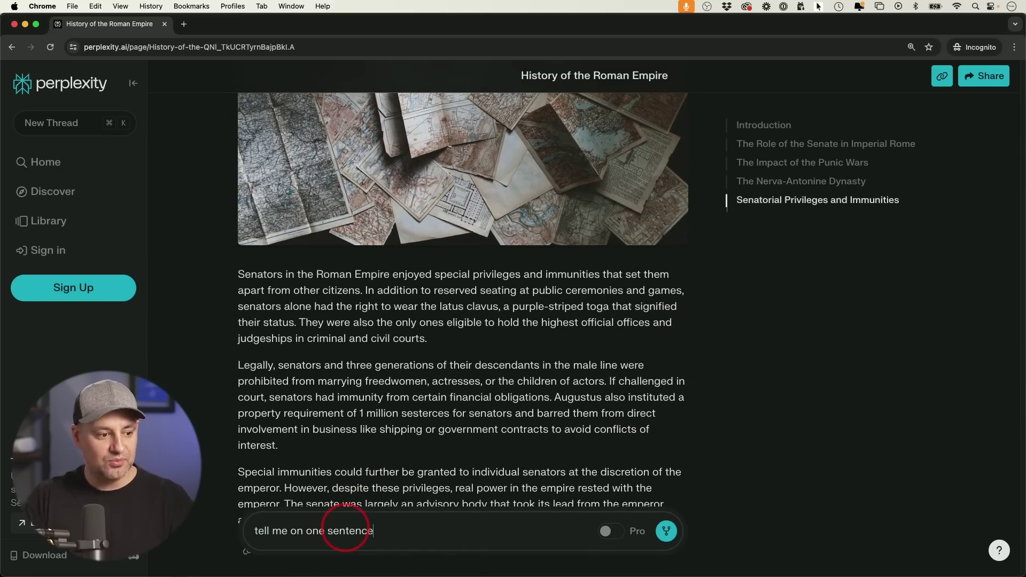
pyautogui.click(666, 532)
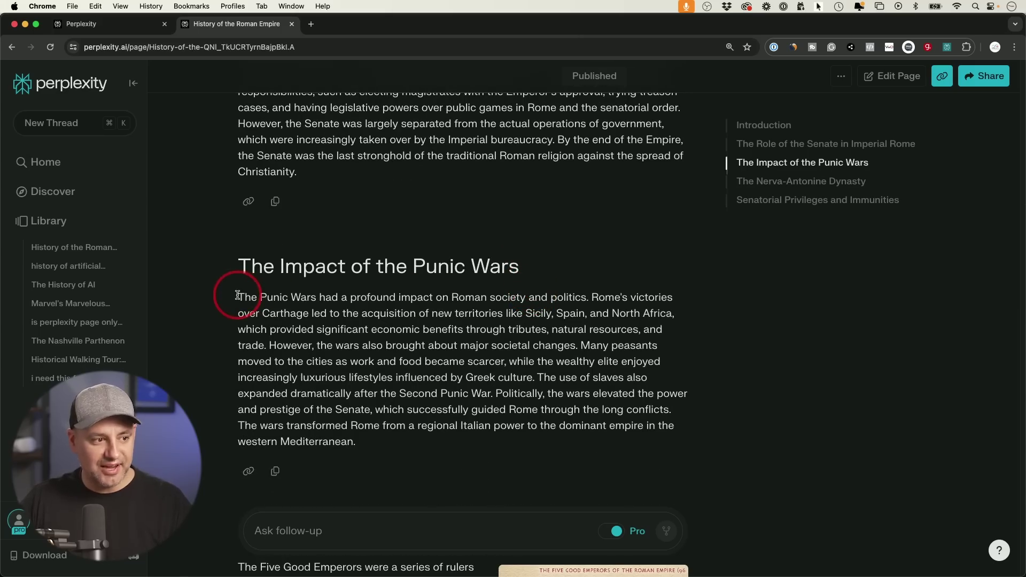
# Ask a follow-up about 'The Punic Wars', then reopen the History of the Roman Empire page.
pyautogui.moveTo(239, 296); pyautogui.dragTo(313, 299)
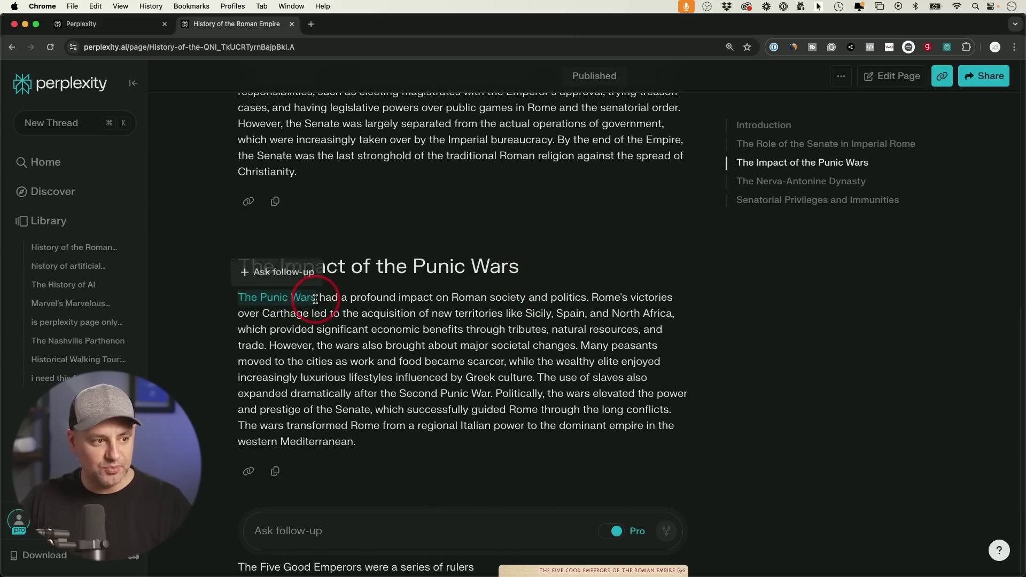
pyautogui.click(280, 274)
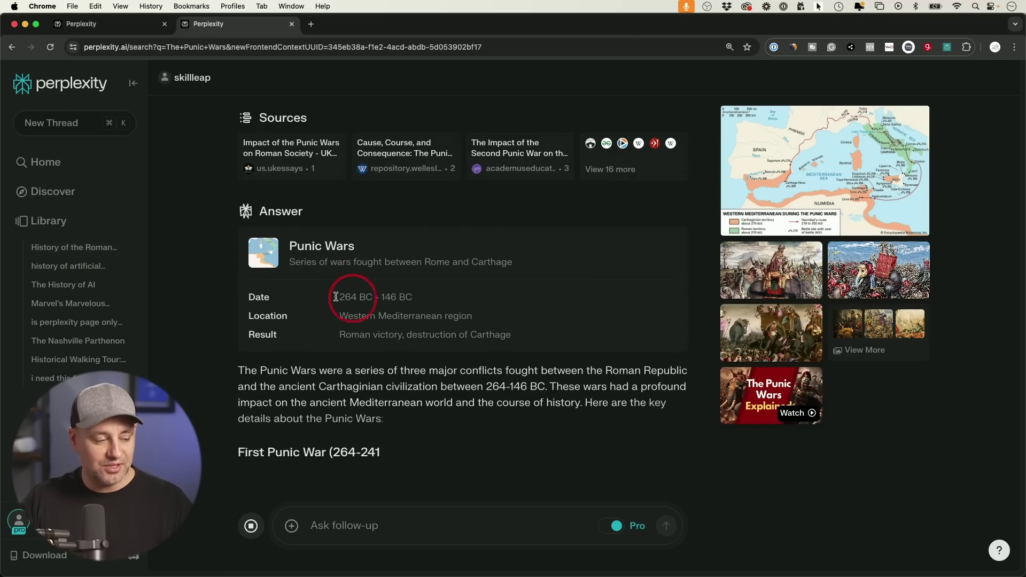
pyautogui.click(53, 247)
pyautogui.scroll(-5, 449, 307)
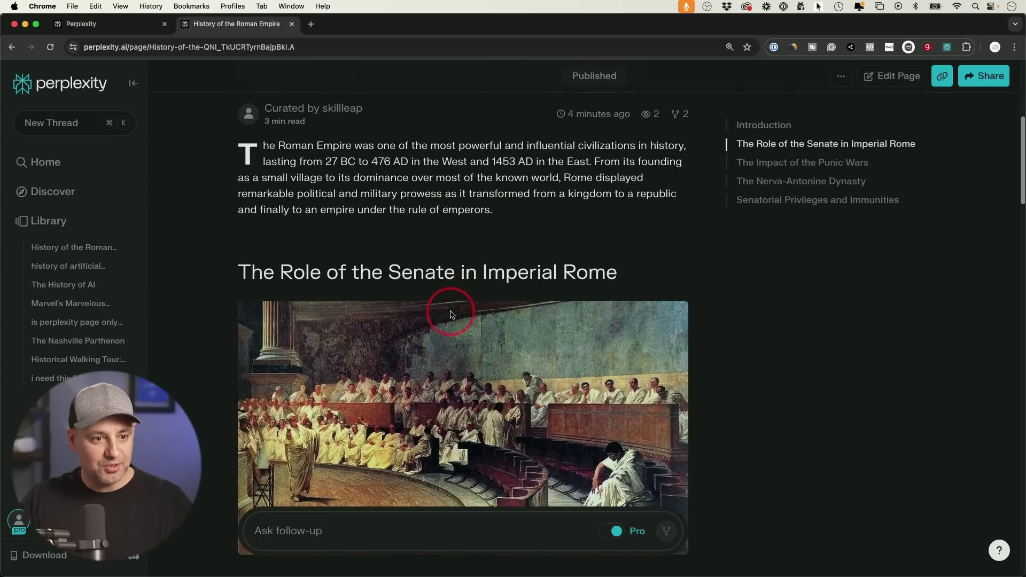
pyautogui.scroll(-15, 451, 314)
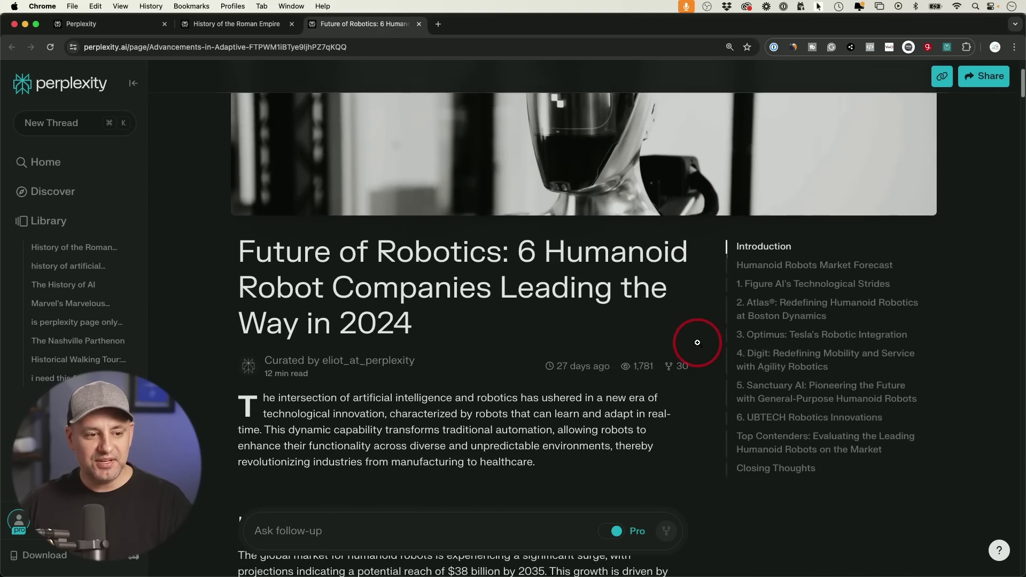
# Scroll to the market forecast section and review its 5 sources.
pyautogui.scroll(-10, 696, 347)
pyautogui.scroll(-3, 698, 345)
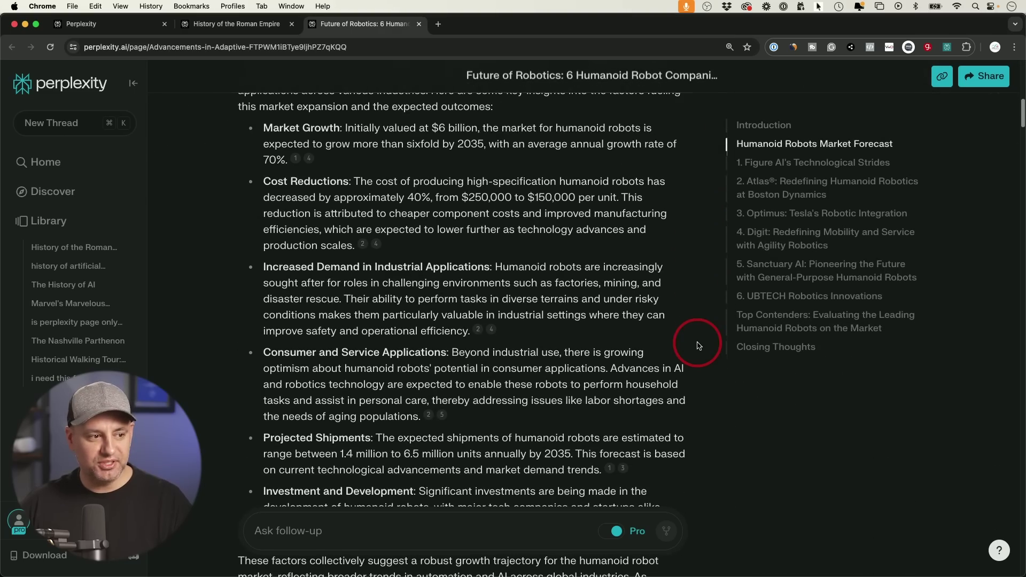
pyautogui.moveTo(297, 160)
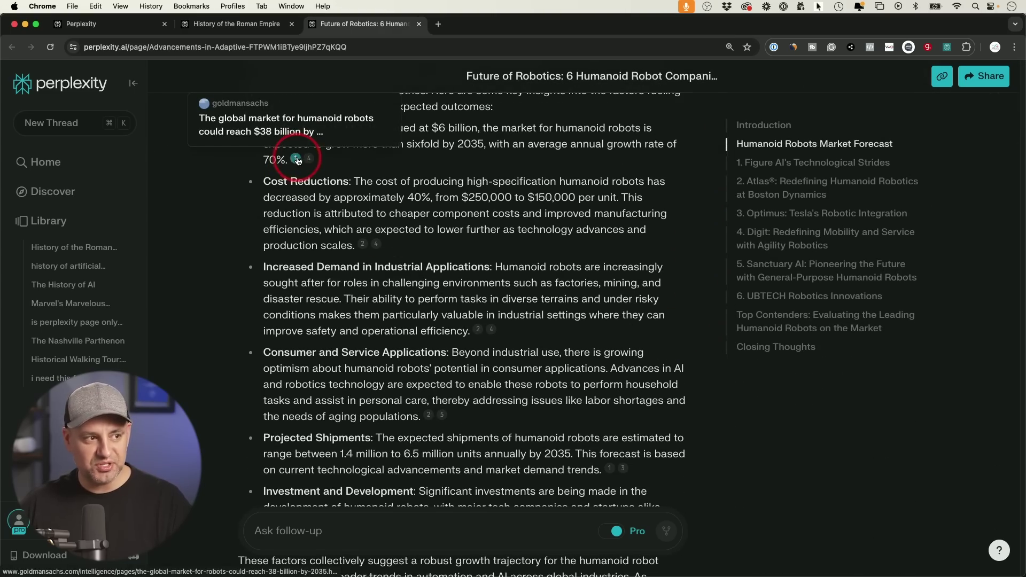
pyautogui.scroll(-5, 310, 163)
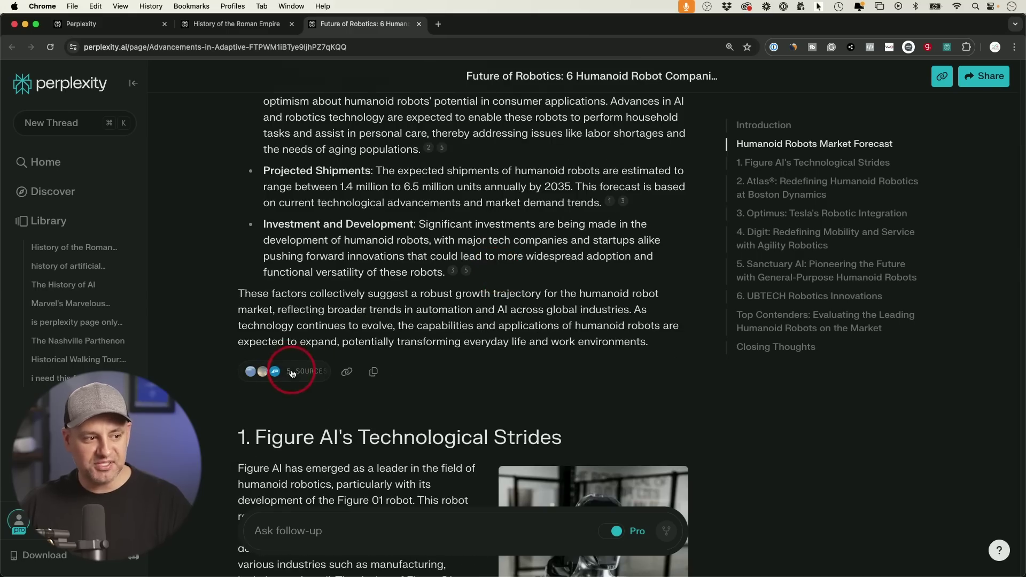
pyautogui.click(292, 372)
pyautogui.click(422, 302)
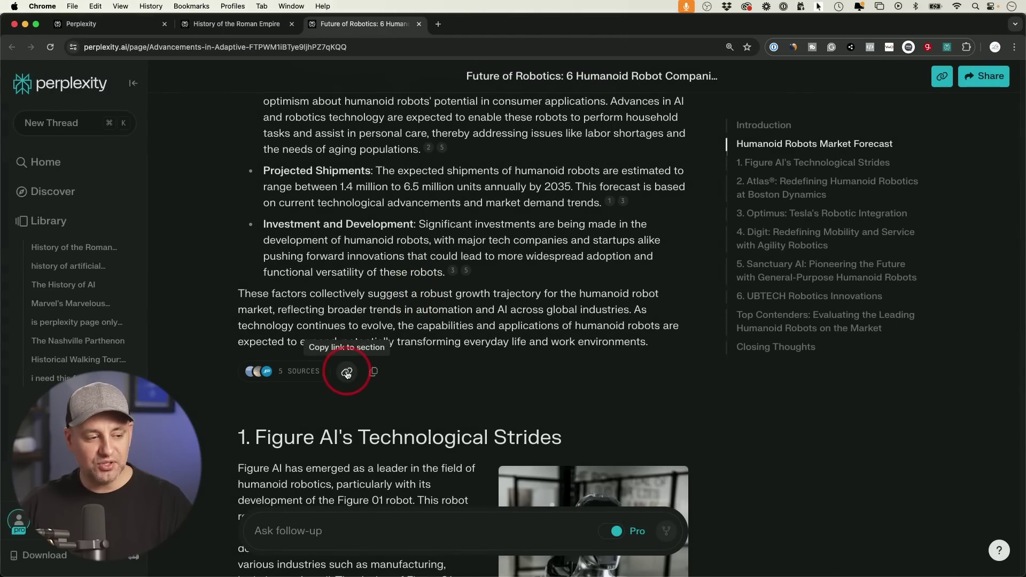
# Scroll down the Future of Robotics page to the Top Contenders section.
pyautogui.scroll(-10, 401, 183)
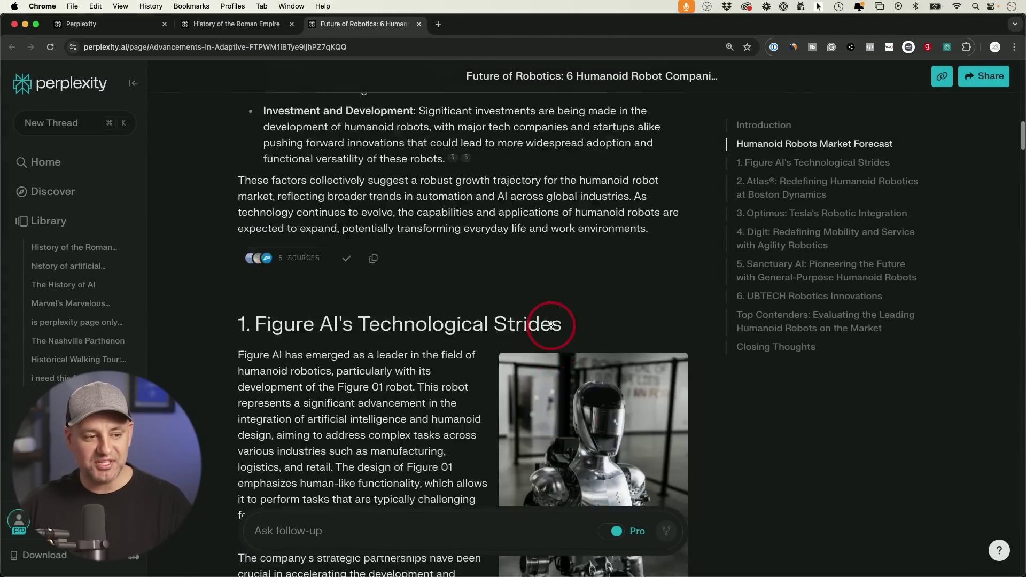
pyautogui.scroll(-11, 449, 348)
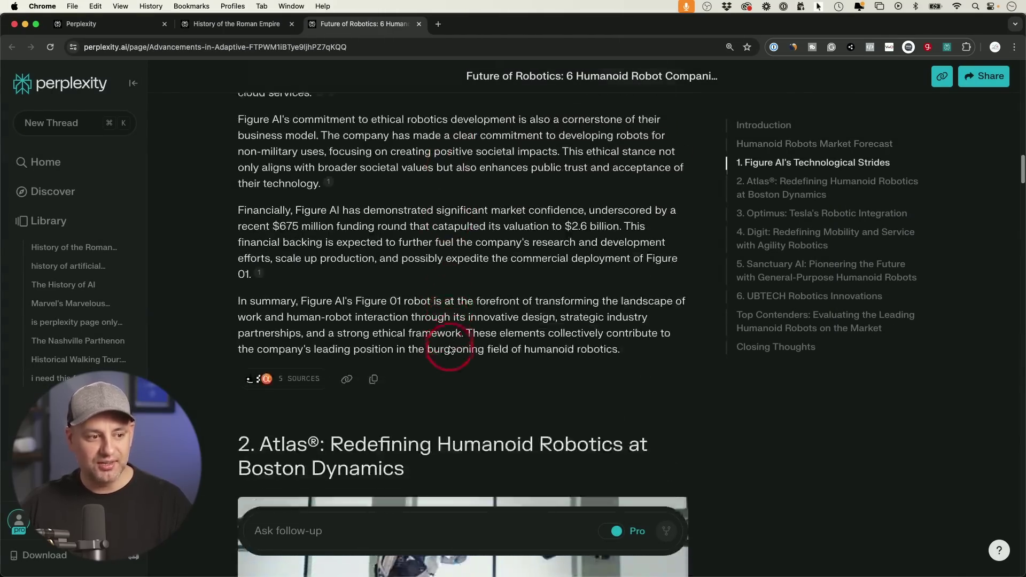
pyautogui.scroll(-18, 449, 348)
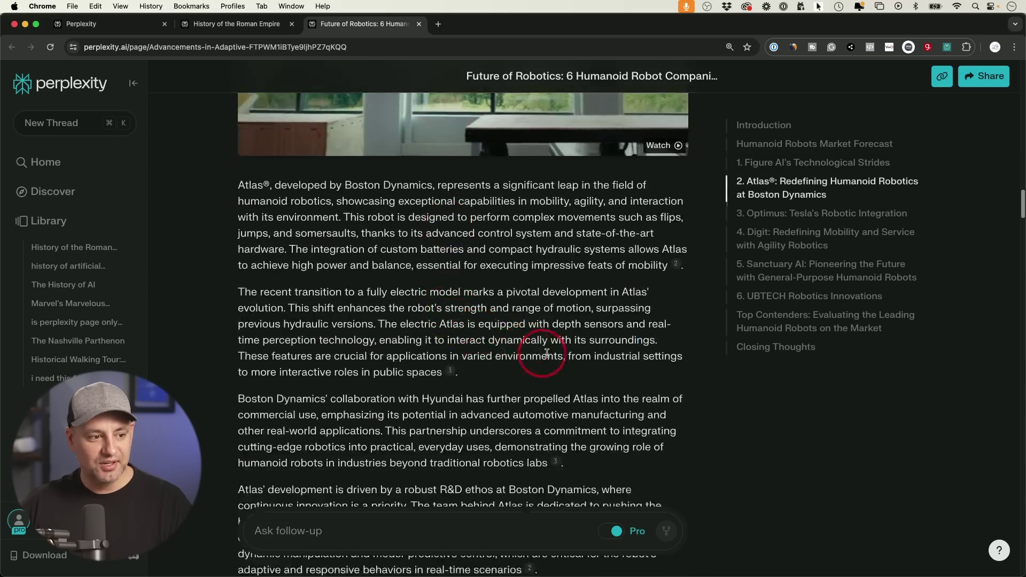
pyautogui.scroll(-16, 551, 356)
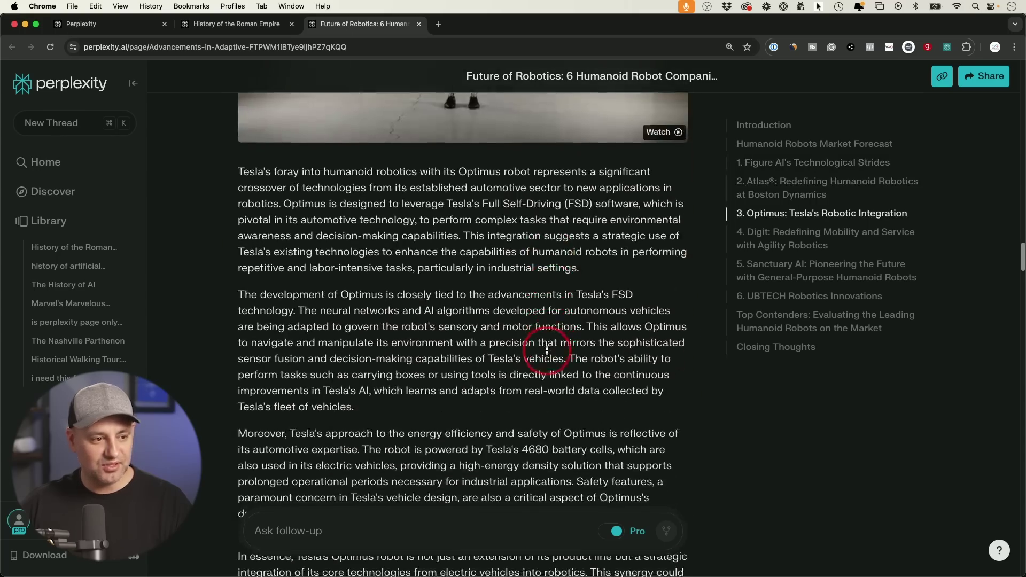
pyautogui.scroll(-16, 546, 350)
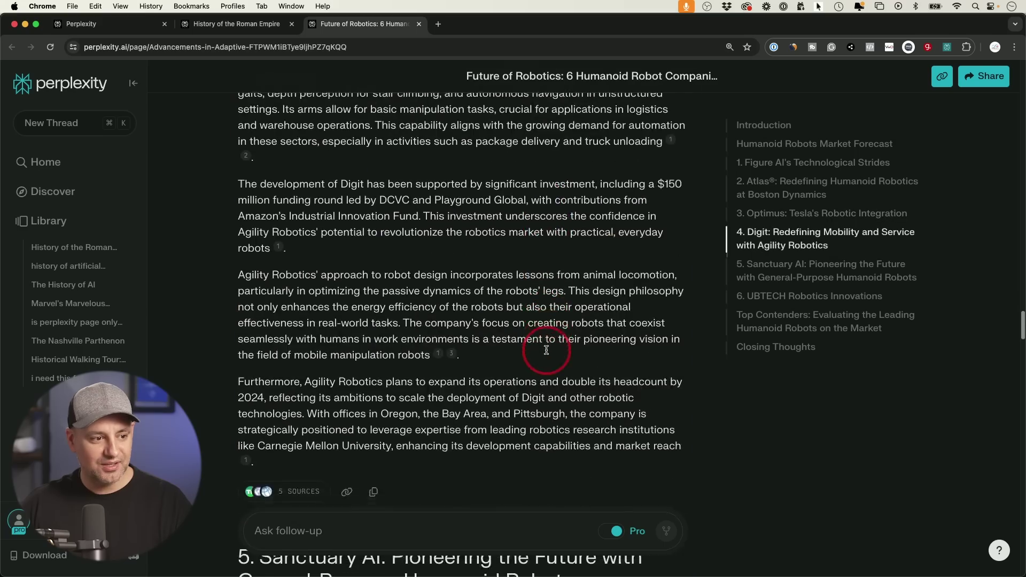
pyautogui.scroll(-18, 546, 353)
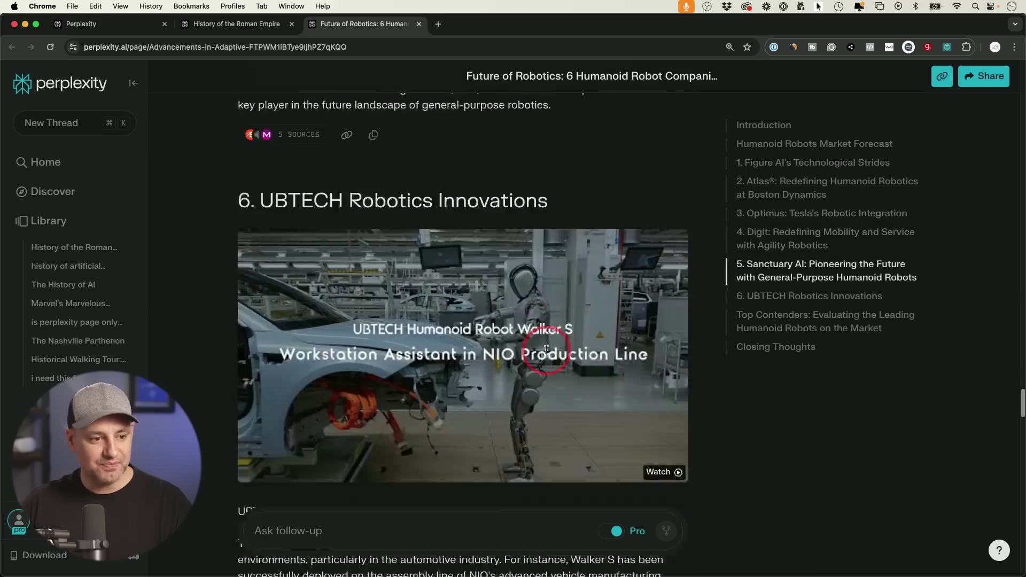
pyautogui.scroll(-14, 546, 350)
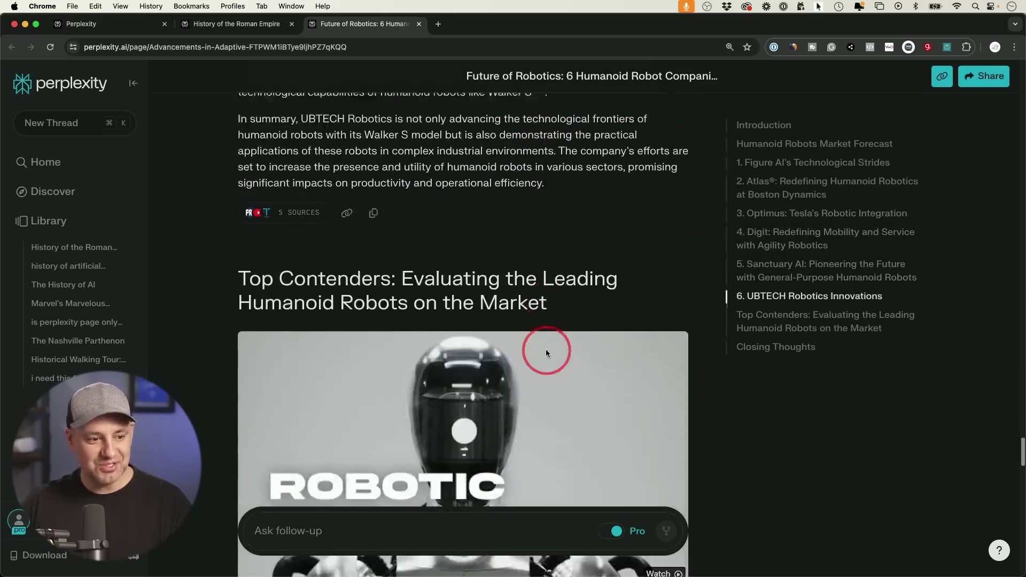